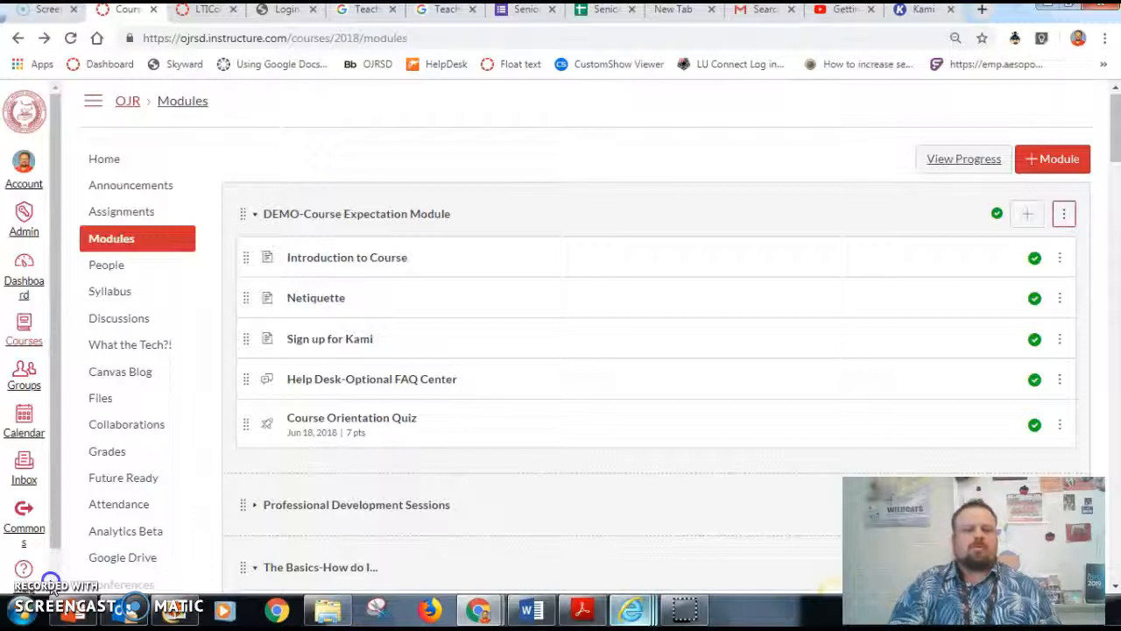
Step: Read through the Introduction to Course, Netiquette and Sign up for Kami pages of the DEMO-Course Expectation Module
click(380, 261)
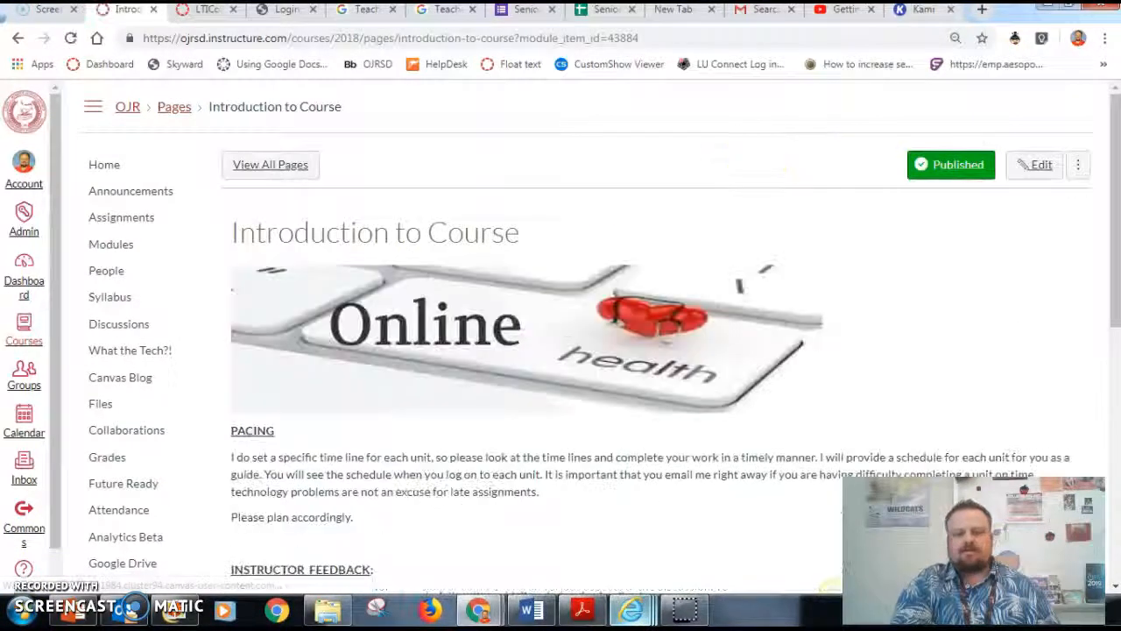
drag(1114, 175, 1119, 518)
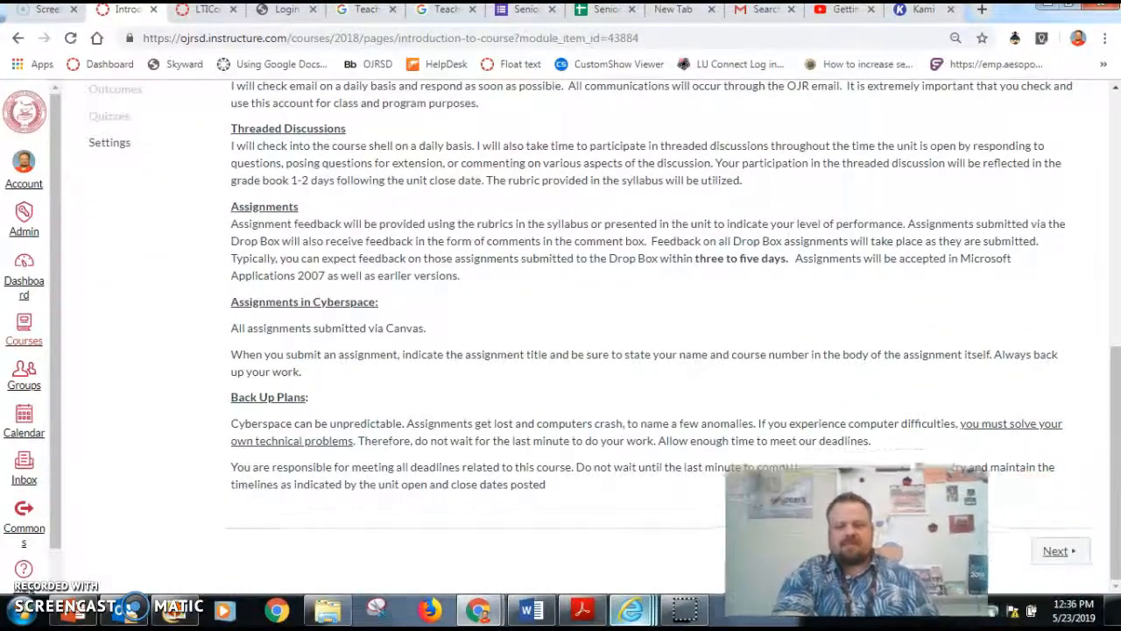
click(1053, 551)
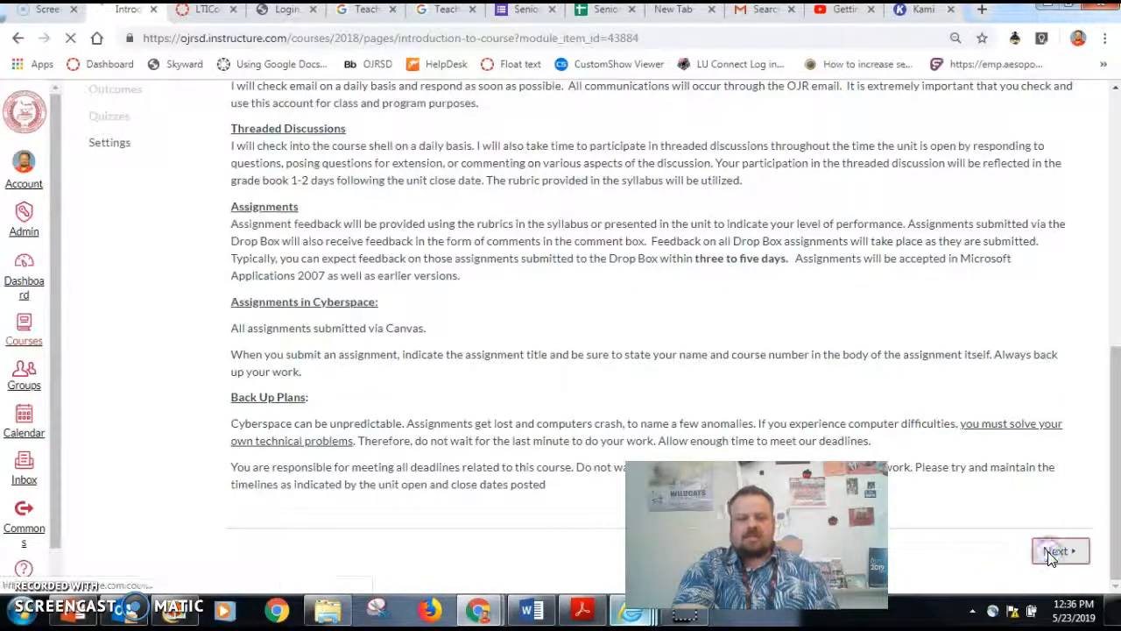
drag(1116, 179, 1115, 445)
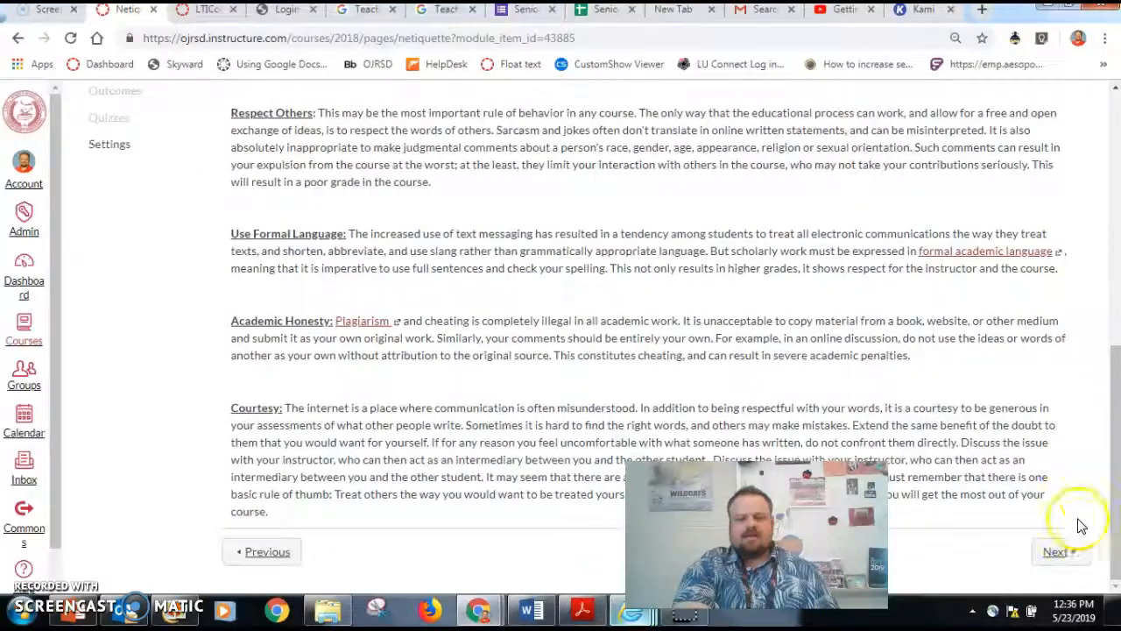
click(1056, 552)
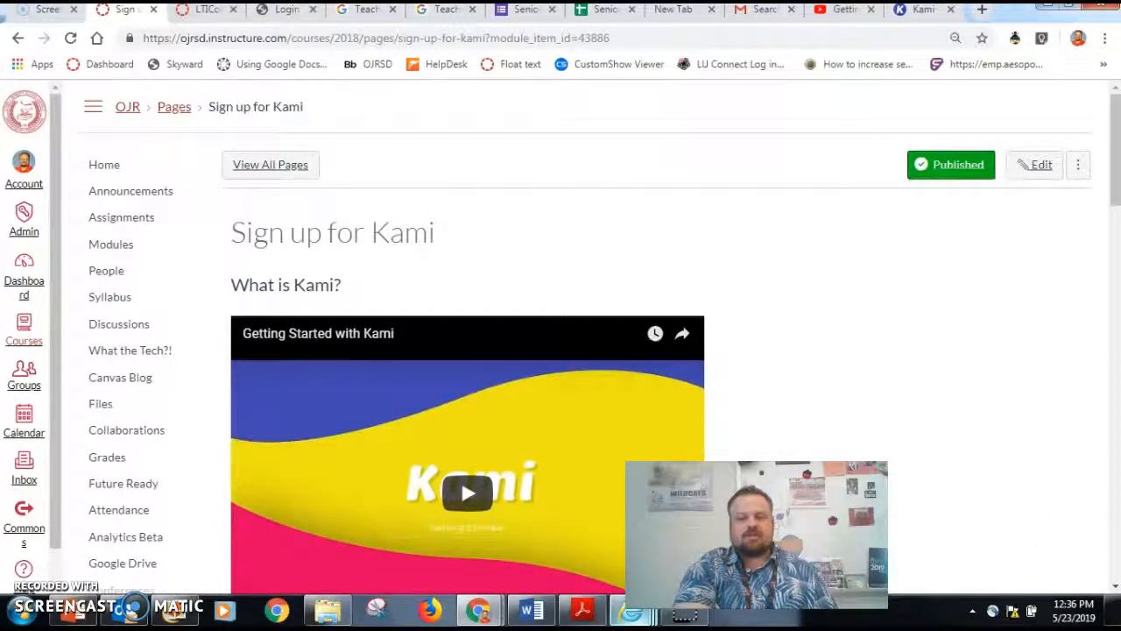
drag(1111, 196, 1113, 547)
Step: View the Help Desk-Optional FAQ Center discussion down to its reply area
click(1055, 558)
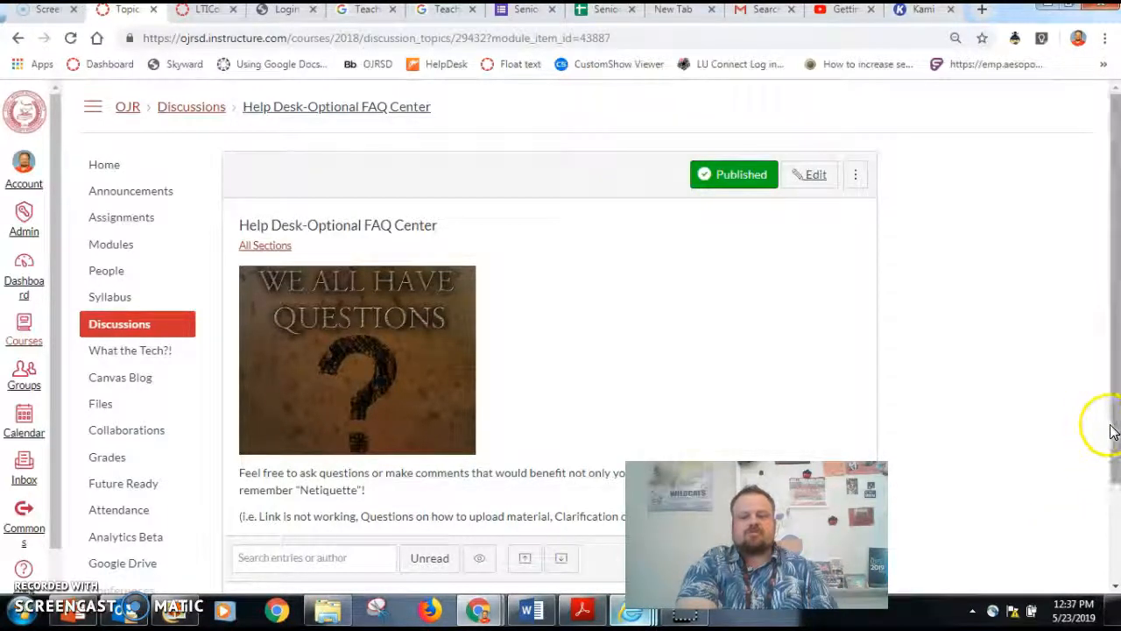
drag(1113, 426, 1113, 570)
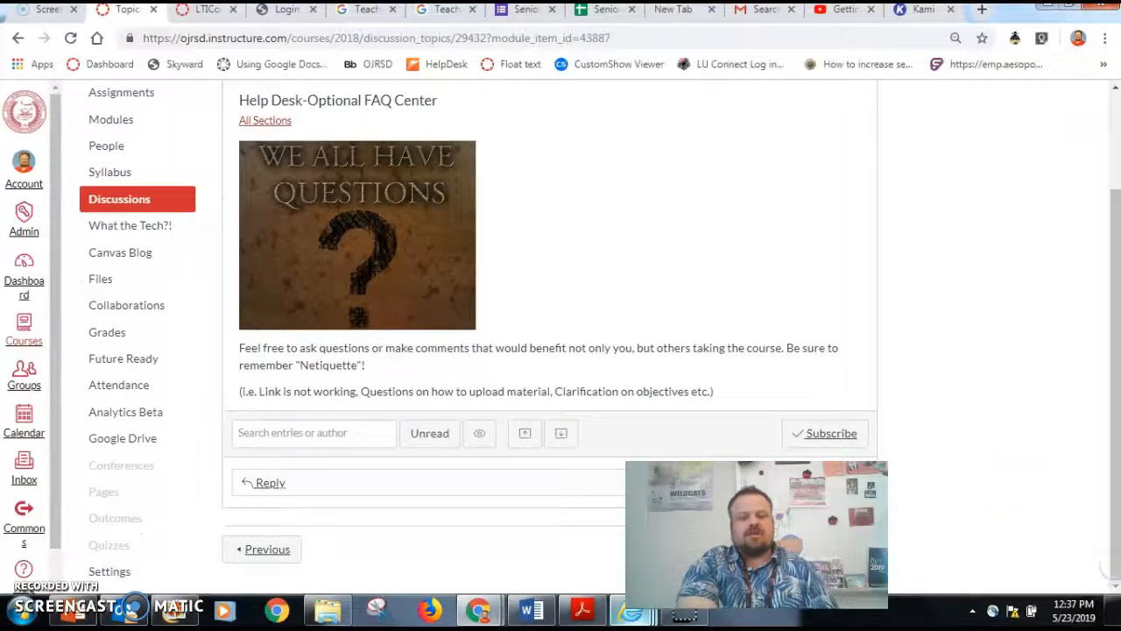
drag(764, 531, 991, 508)
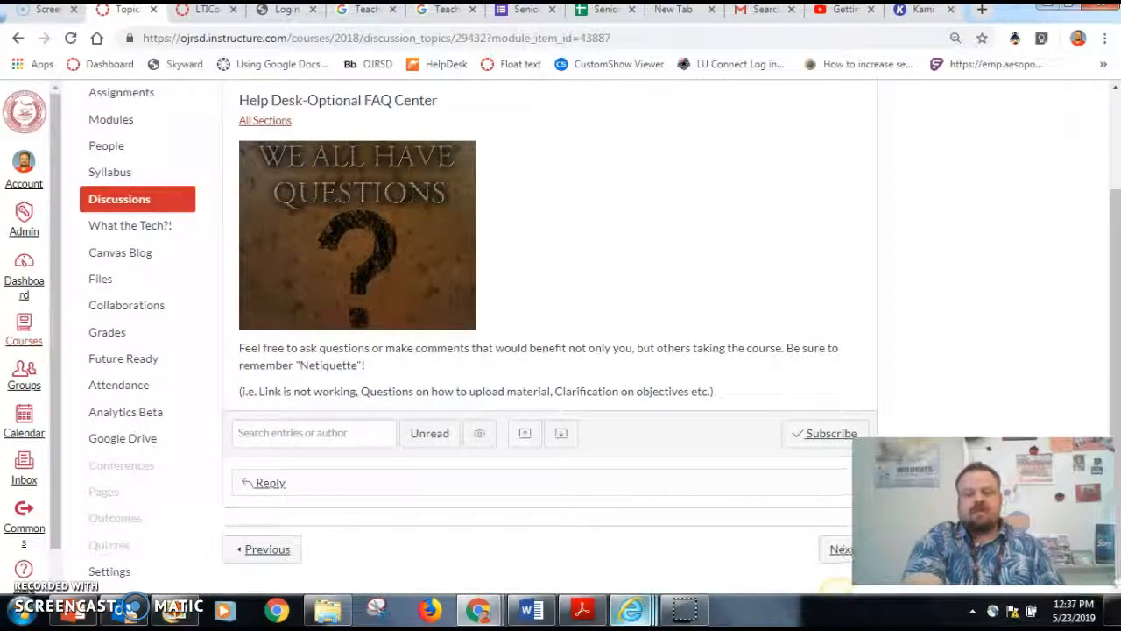
Step: Preview the Course Orientation Quiz and look through all of its questions
click(838, 551)
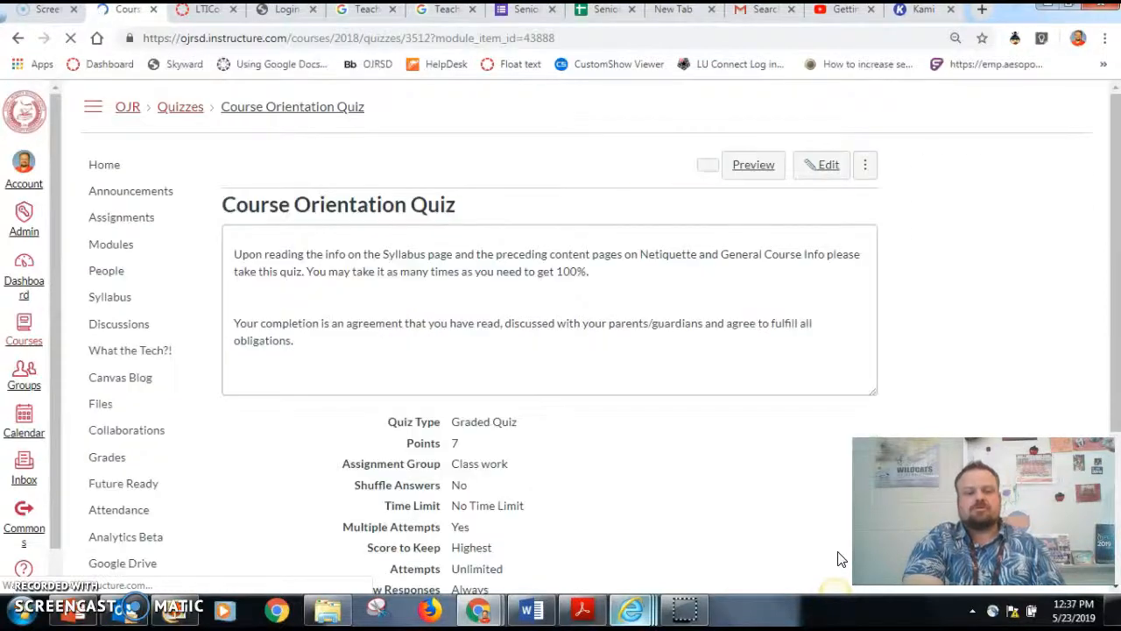
click(745, 170)
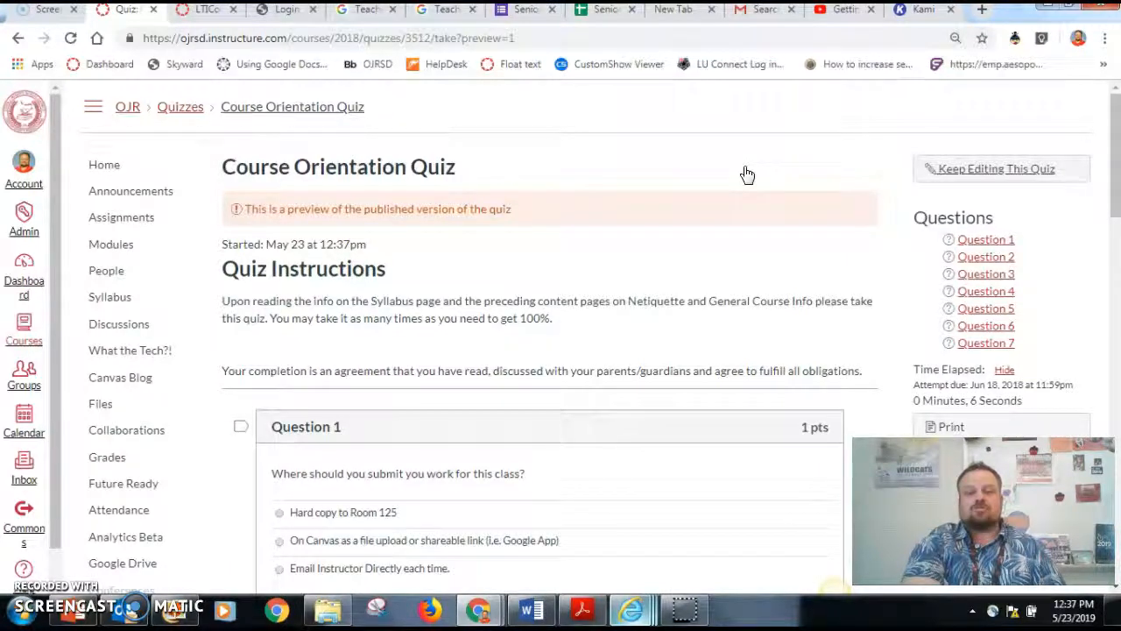
drag(1115, 150, 1115, 525)
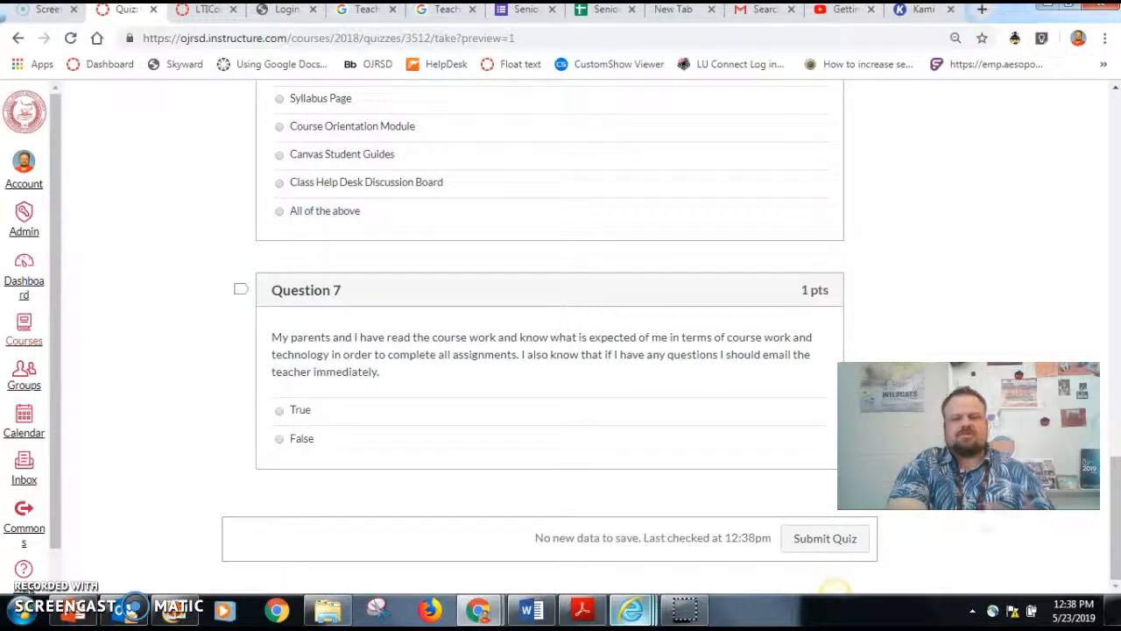
drag(1115, 528, 1105, 157)
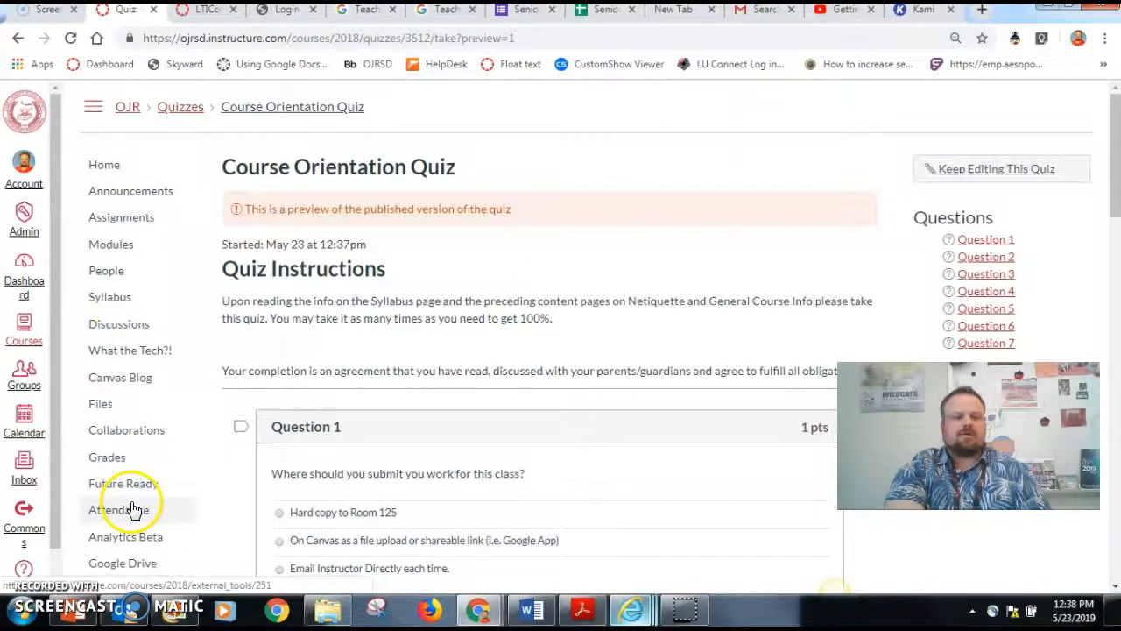
Step: Edit the DEMO-Course Expectation Module's settings, adding a first requirement and making students move through requirements in sequential order
click(127, 243)
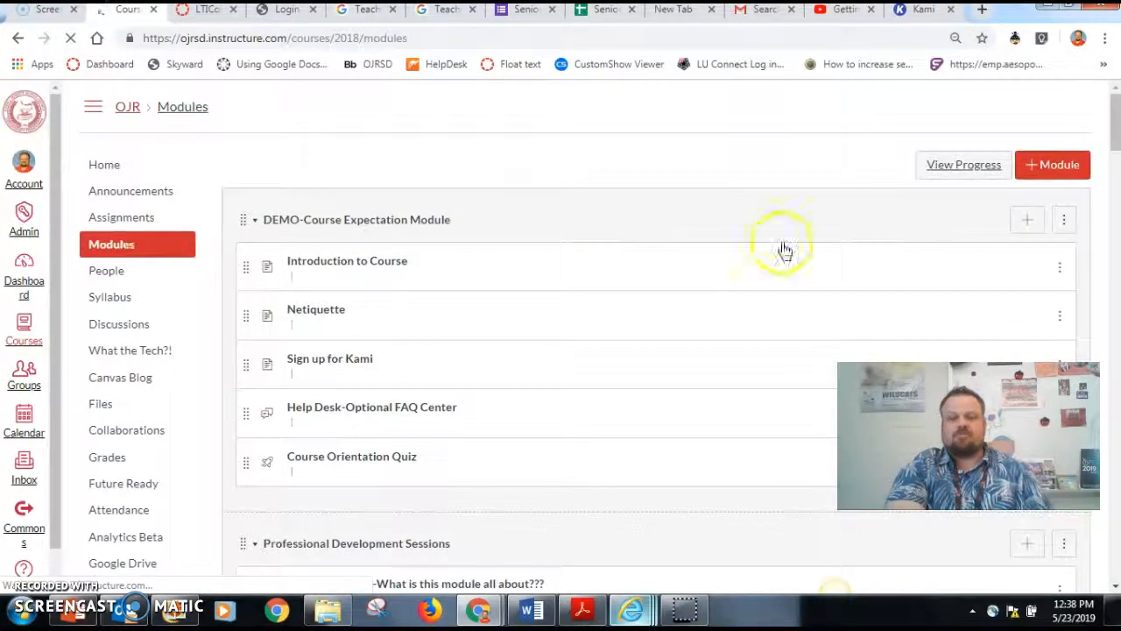
drag(1115, 106, 1117, 126)
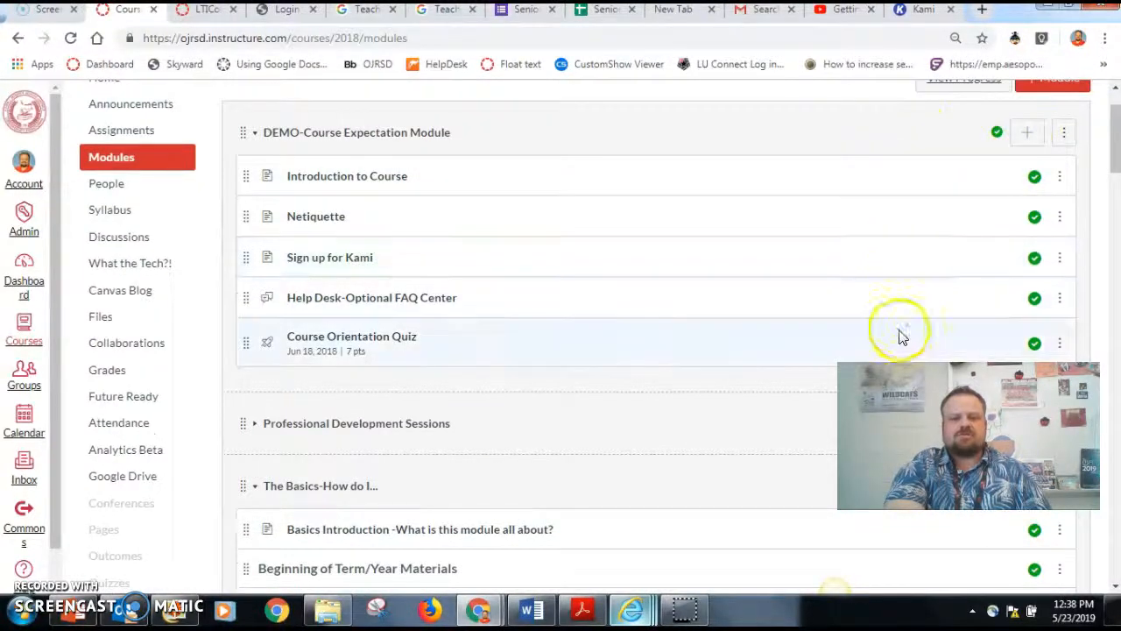
click(1066, 133)
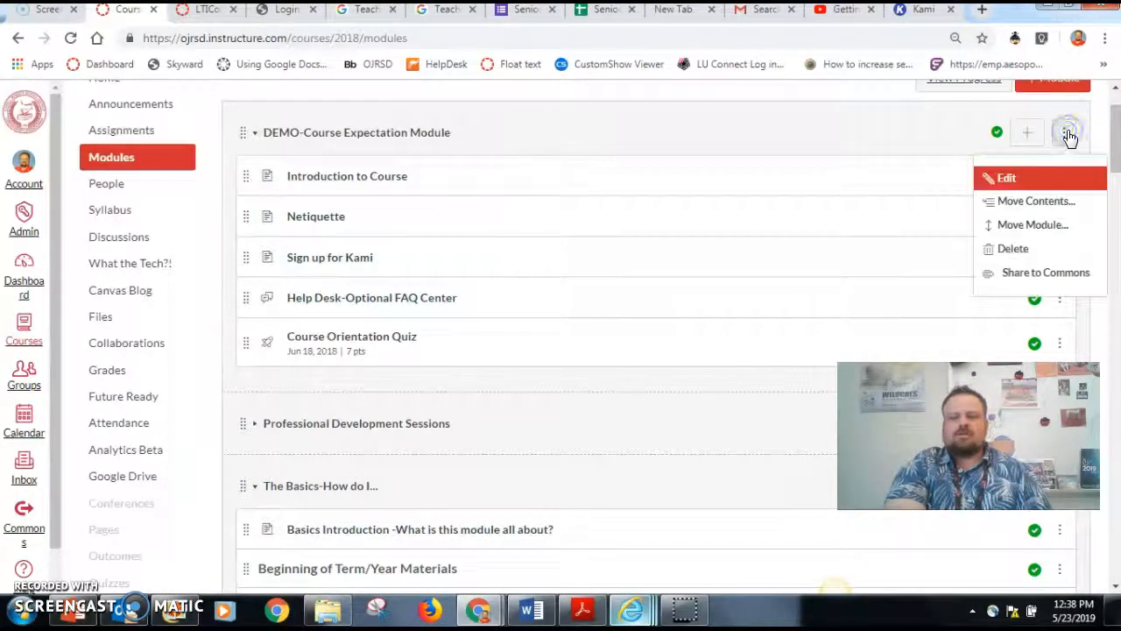
click(1003, 180)
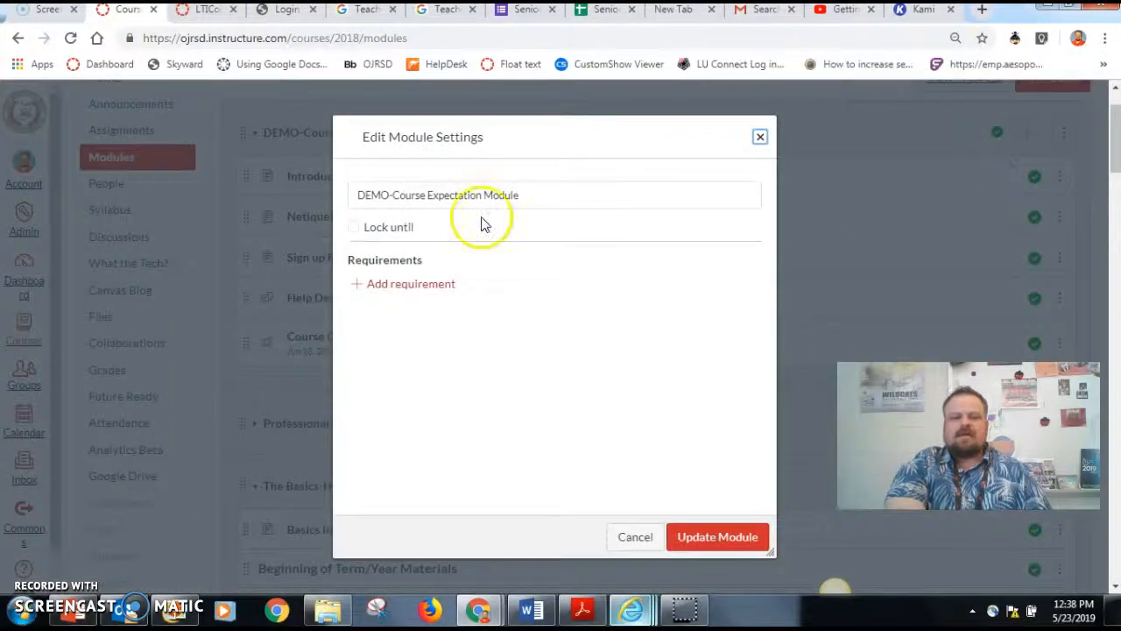
click(423, 285)
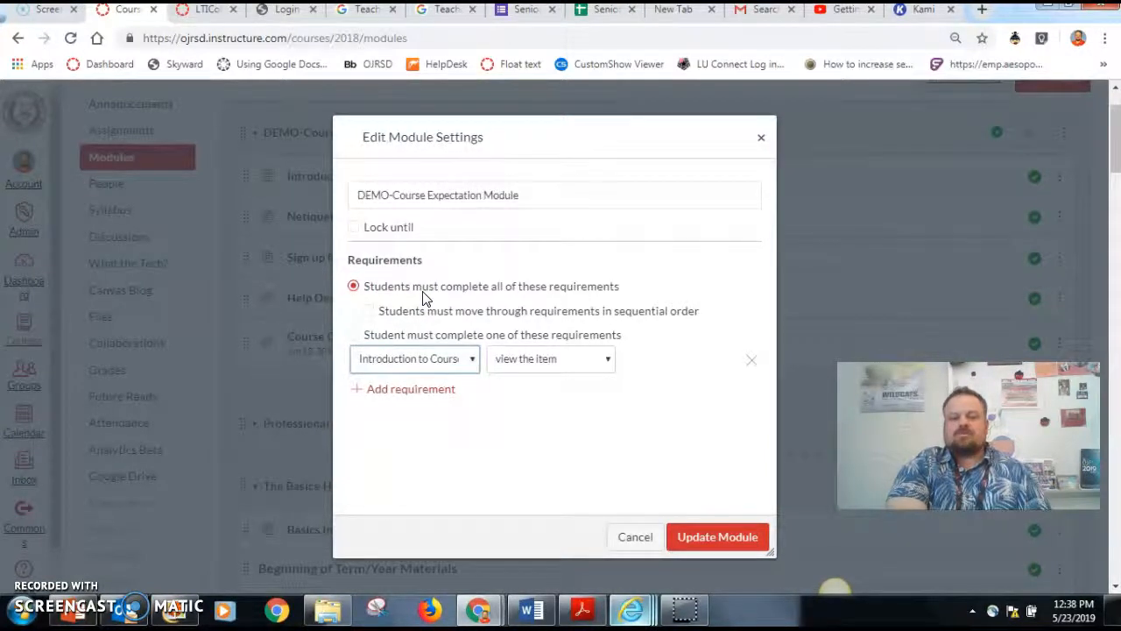
click(367, 313)
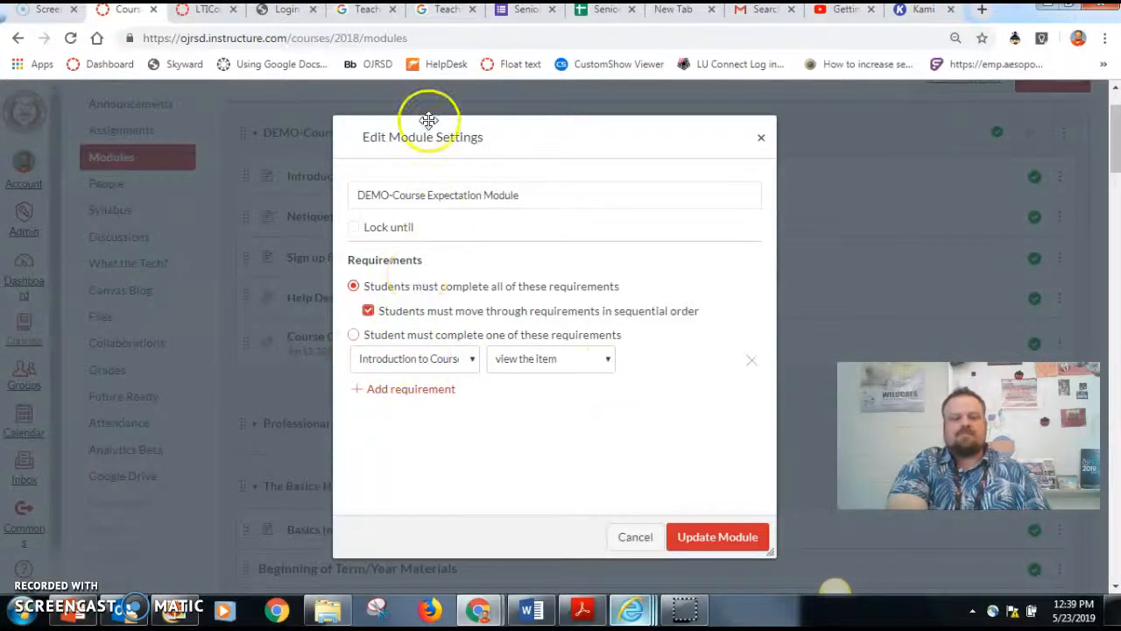
Step: Move the module settings dialog clear of the item names and keep the Introduction to Course requirement as "view the item"
drag(426, 138, 590, 131)
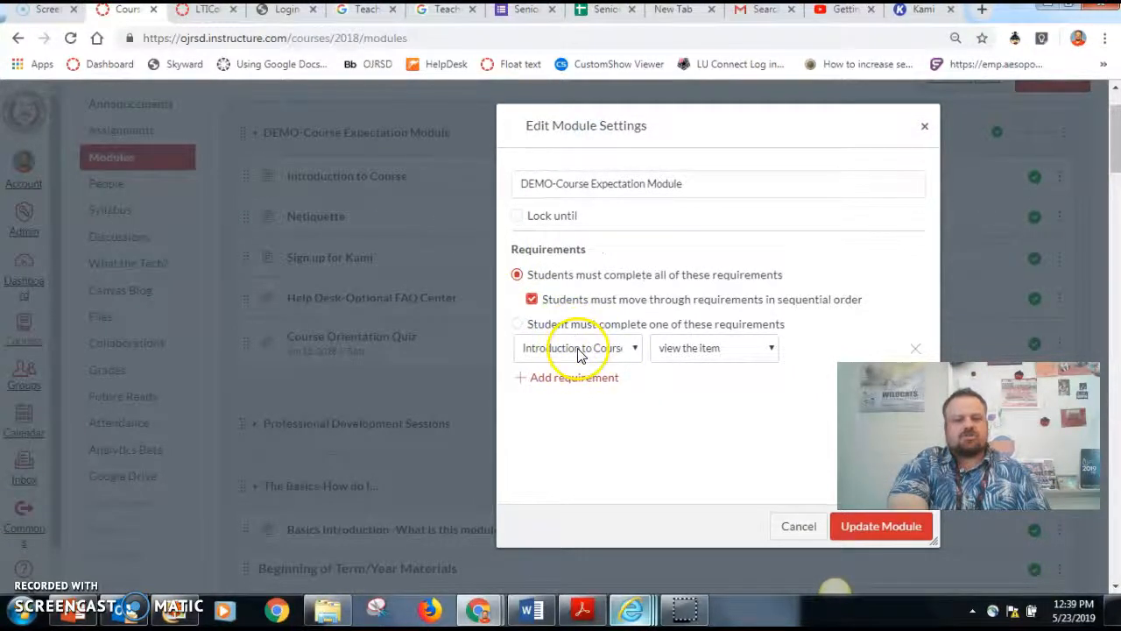
click(706, 348)
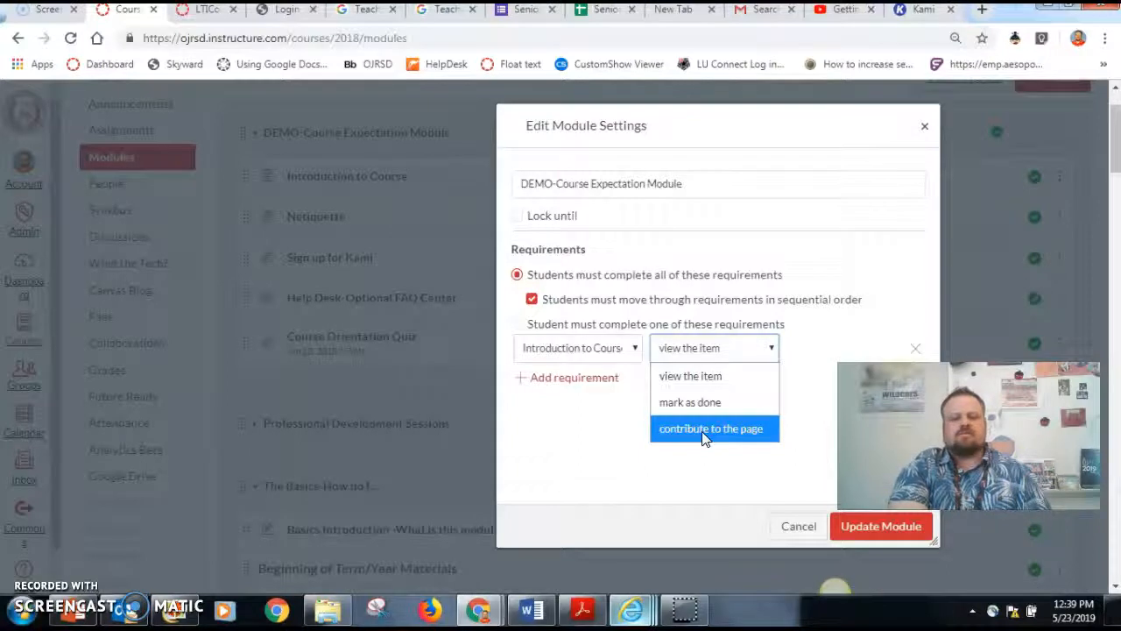
click(691, 378)
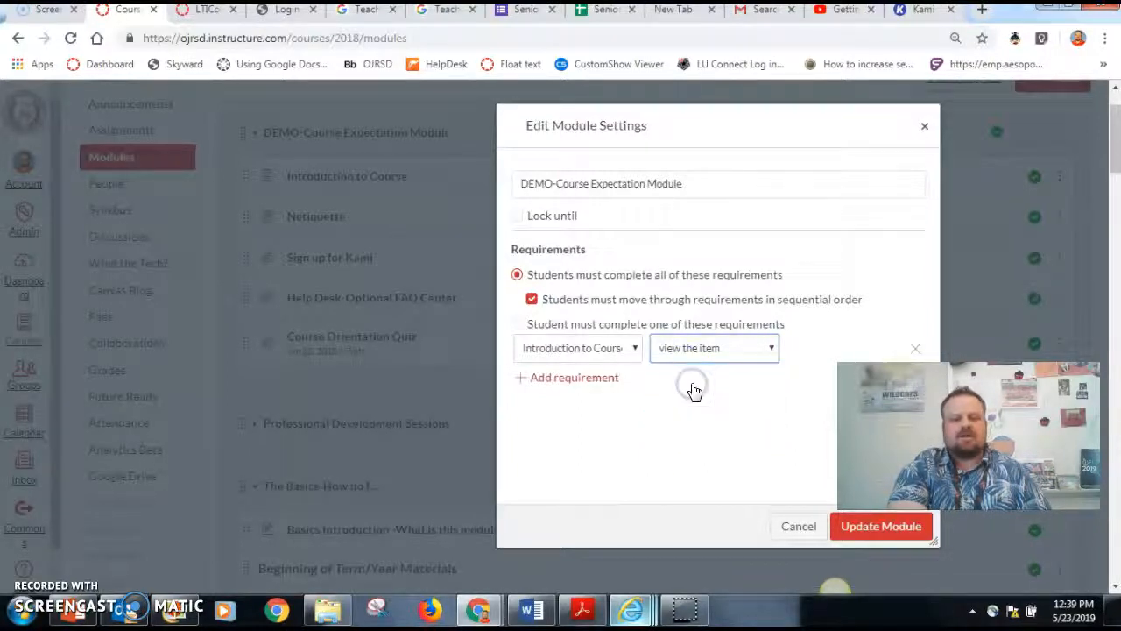
Step: Add a second requirement that students view the Netiquette page
click(588, 379)
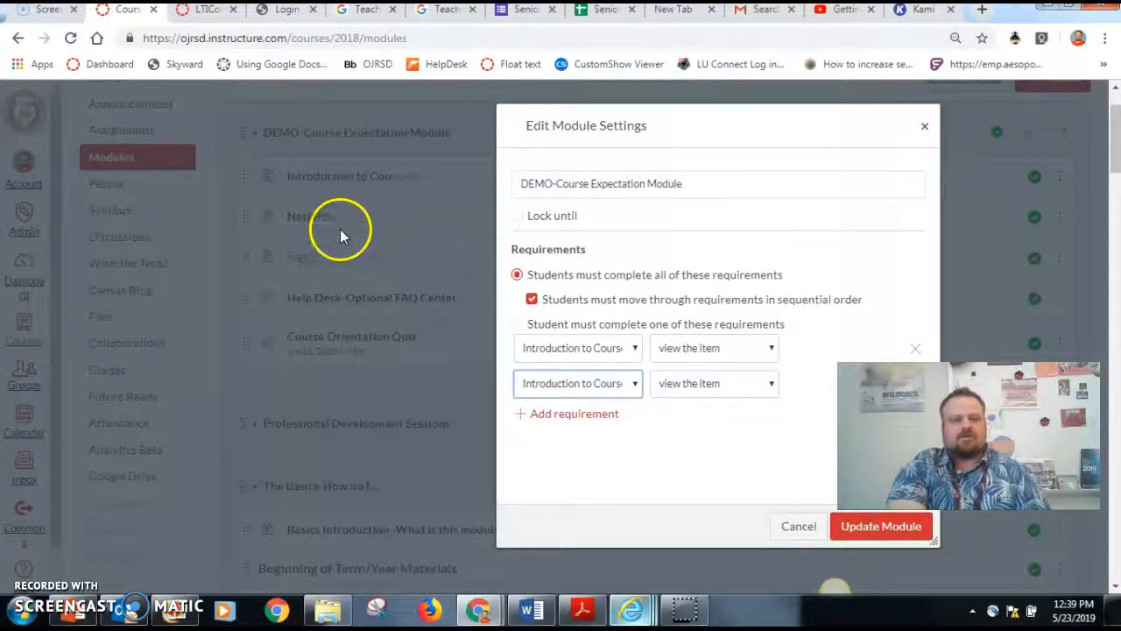
click(578, 383)
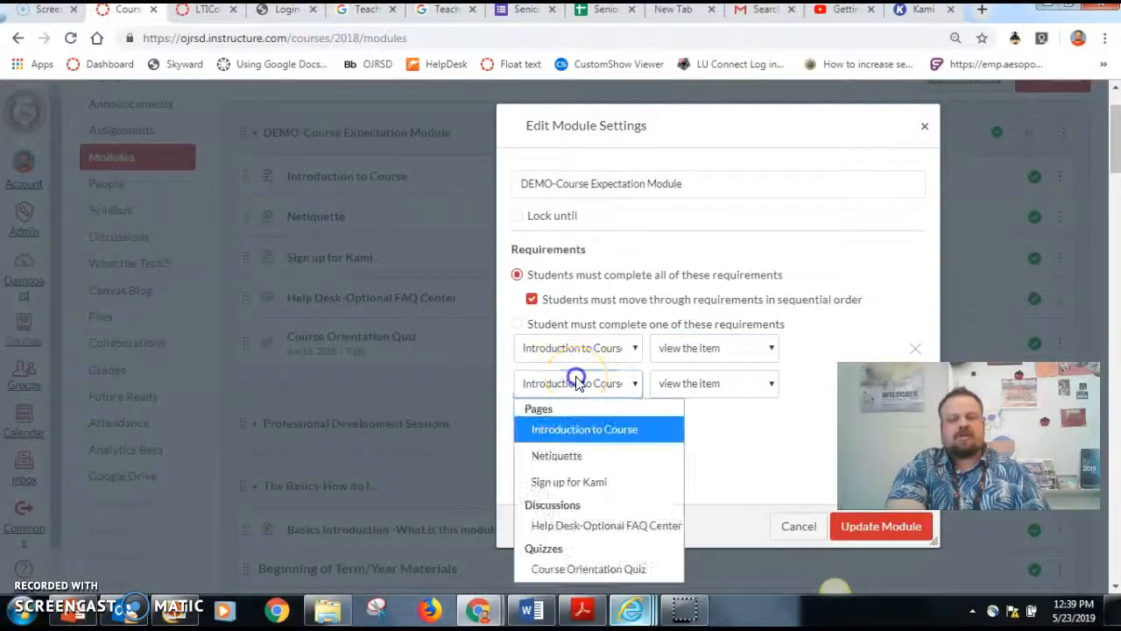
click(570, 455)
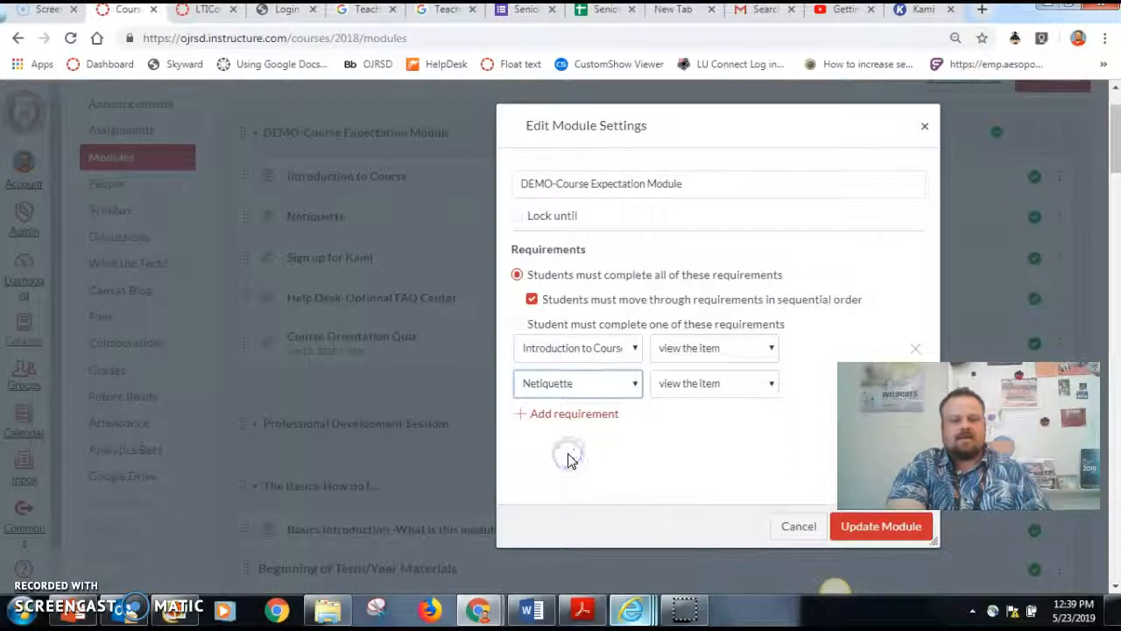
click(716, 386)
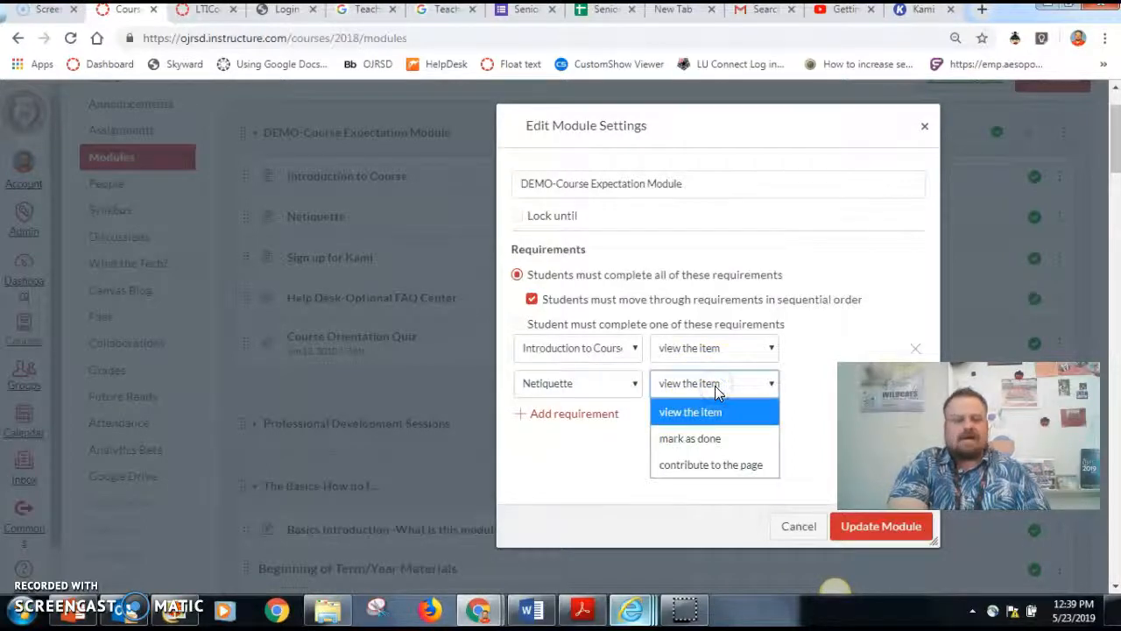
click(715, 386)
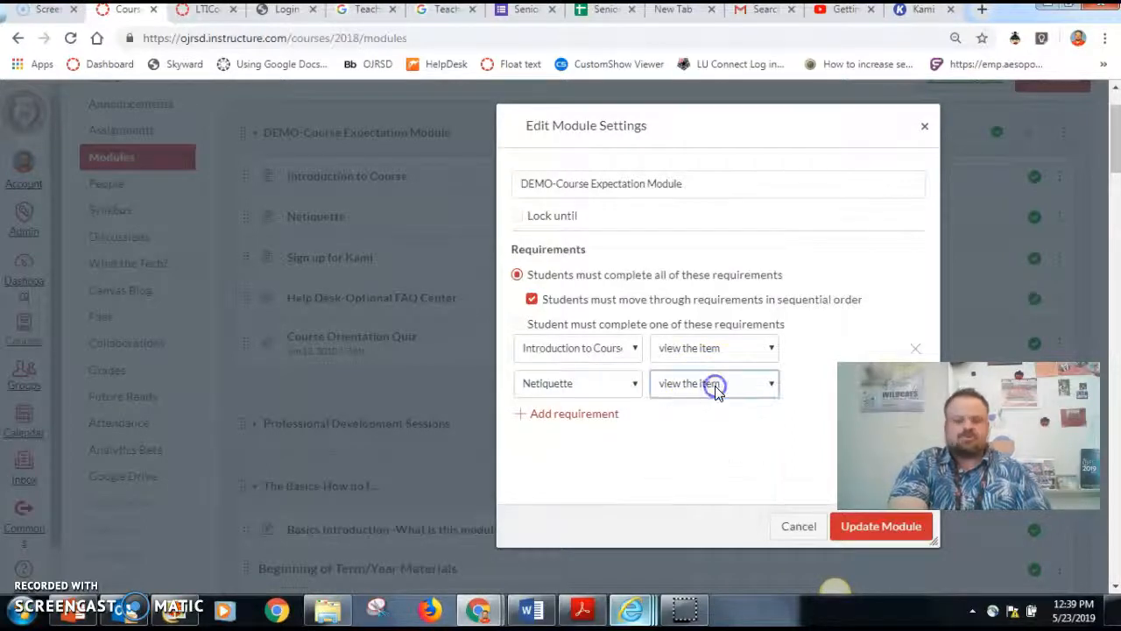
Step: Add a third requirement that students view the Sign up for Kami page
click(595, 426)
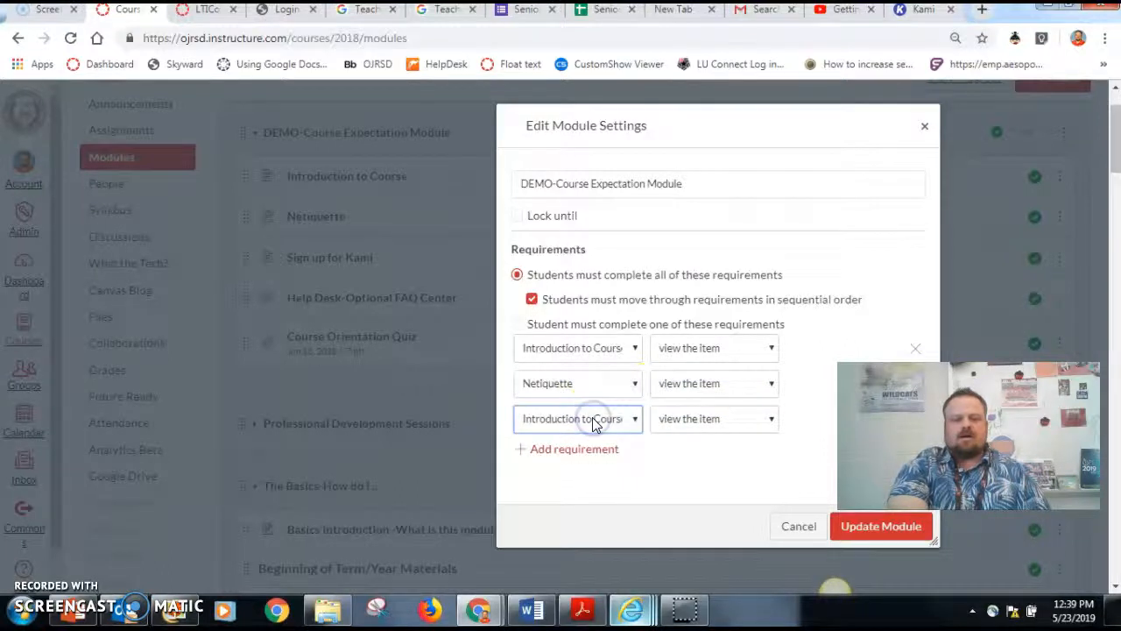
click(592, 417)
click(568, 304)
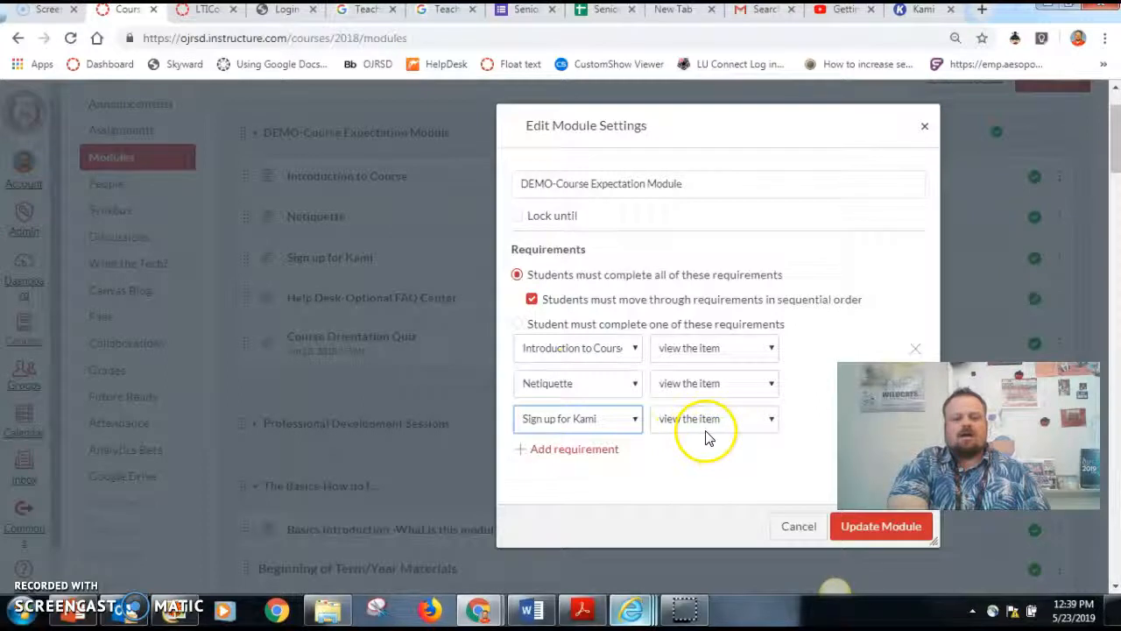
click(617, 425)
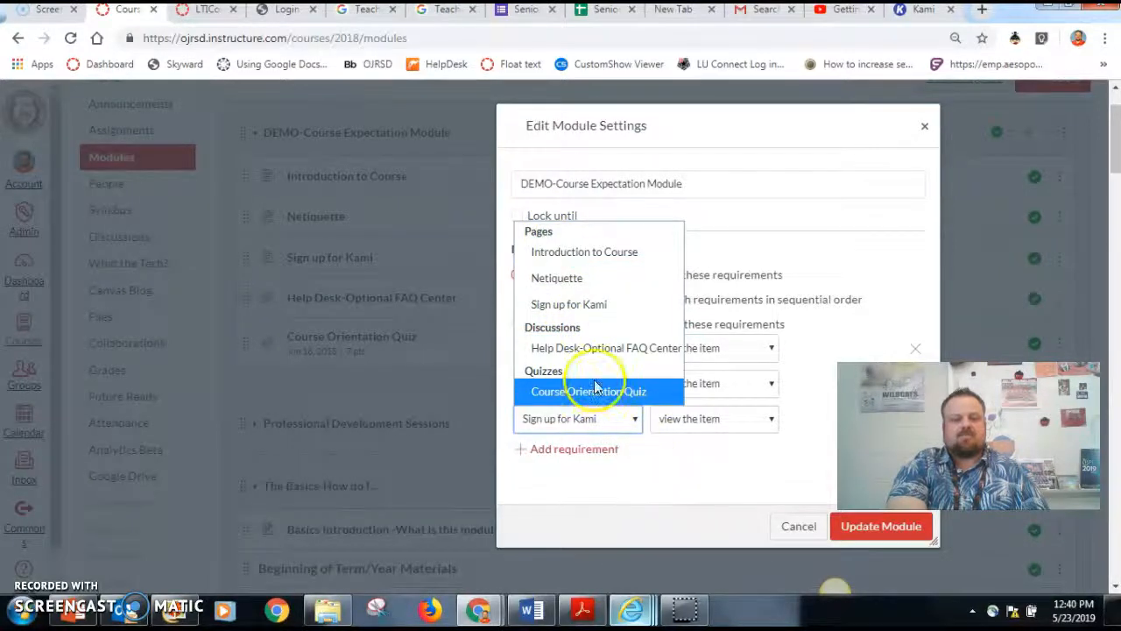
click(582, 349)
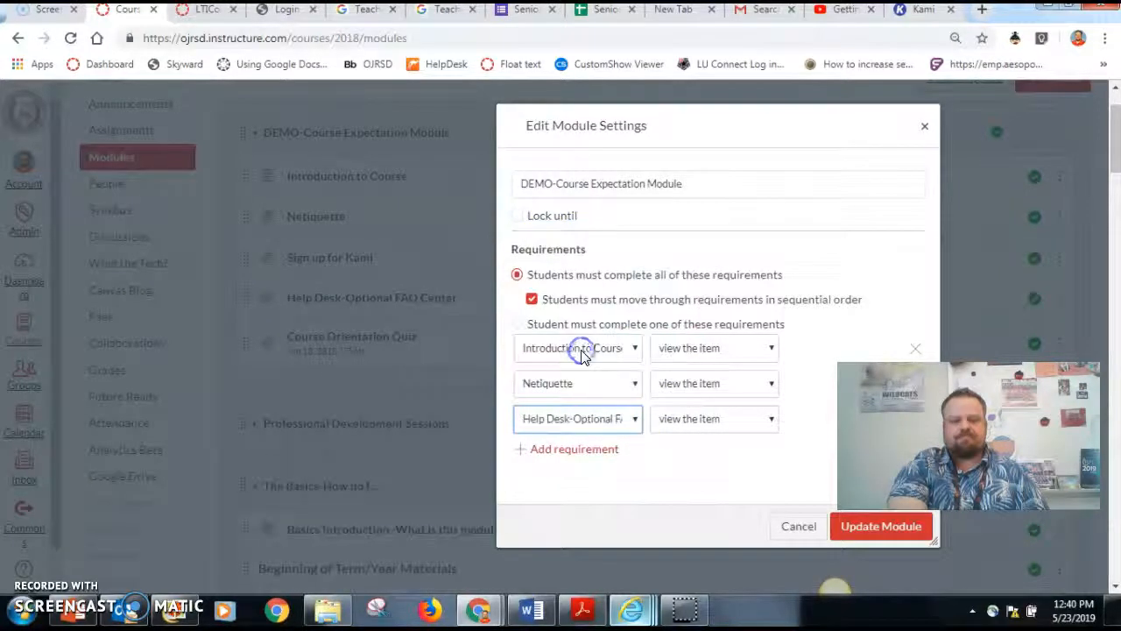
click(582, 419)
click(552, 304)
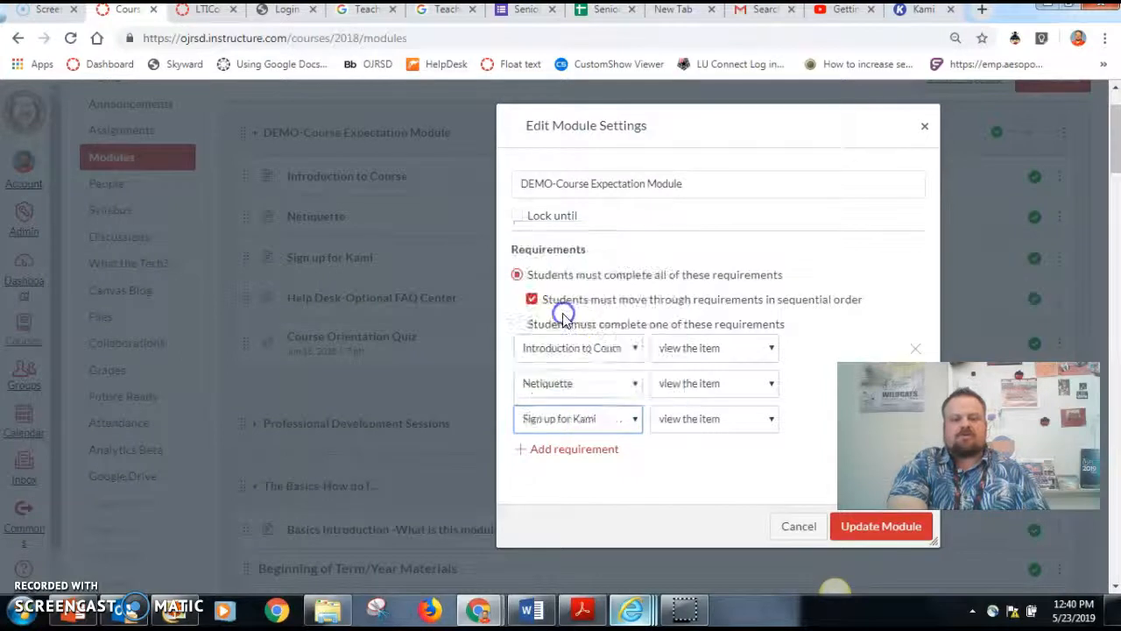
Step: Add a fourth requirement that students view the Help Desk-Optional FAQ Center discussion
click(578, 449)
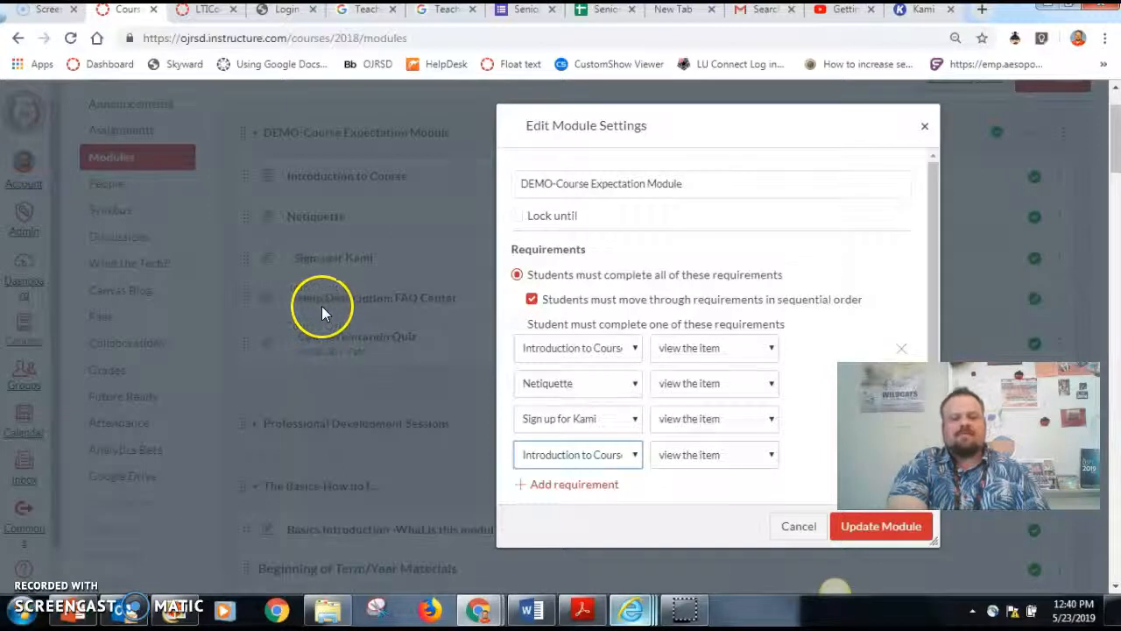
click(580, 455)
click(578, 384)
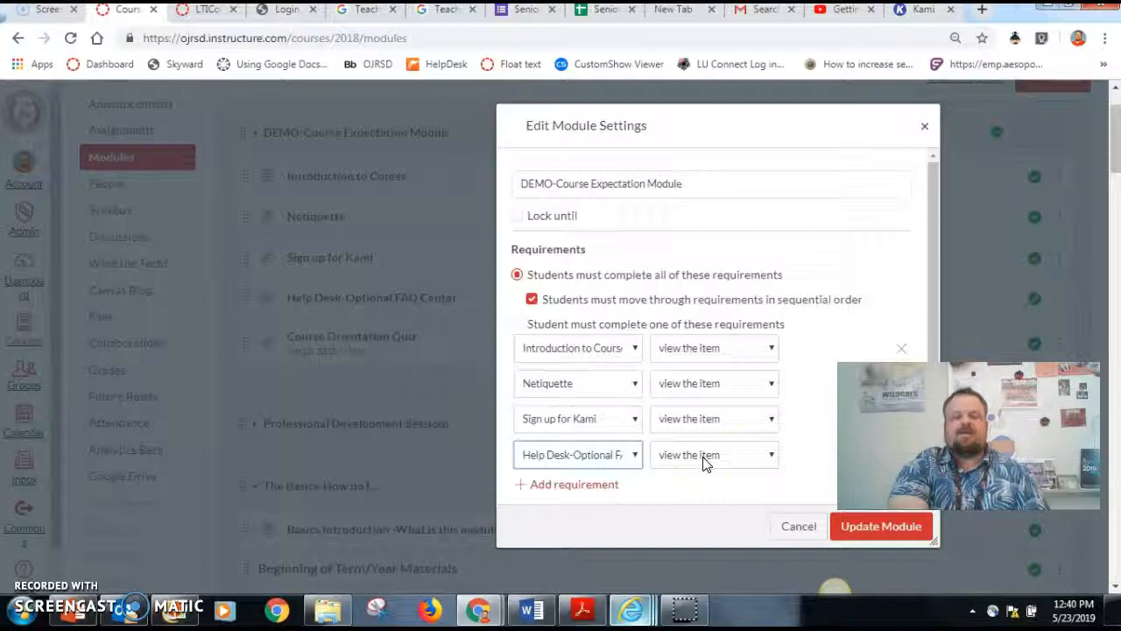
Step: Add a fifth requirement to score at least 7 on the Course Orientation Quiz, and update the module without re-locking it for students
click(579, 484)
click(582, 490)
click(581, 461)
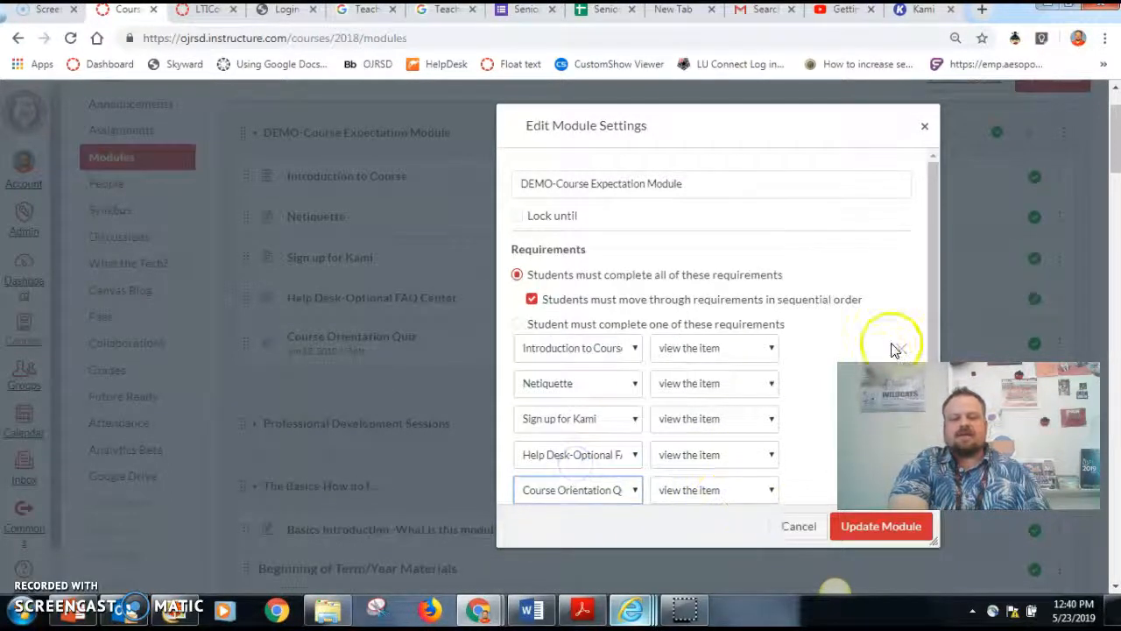
click(761, 490)
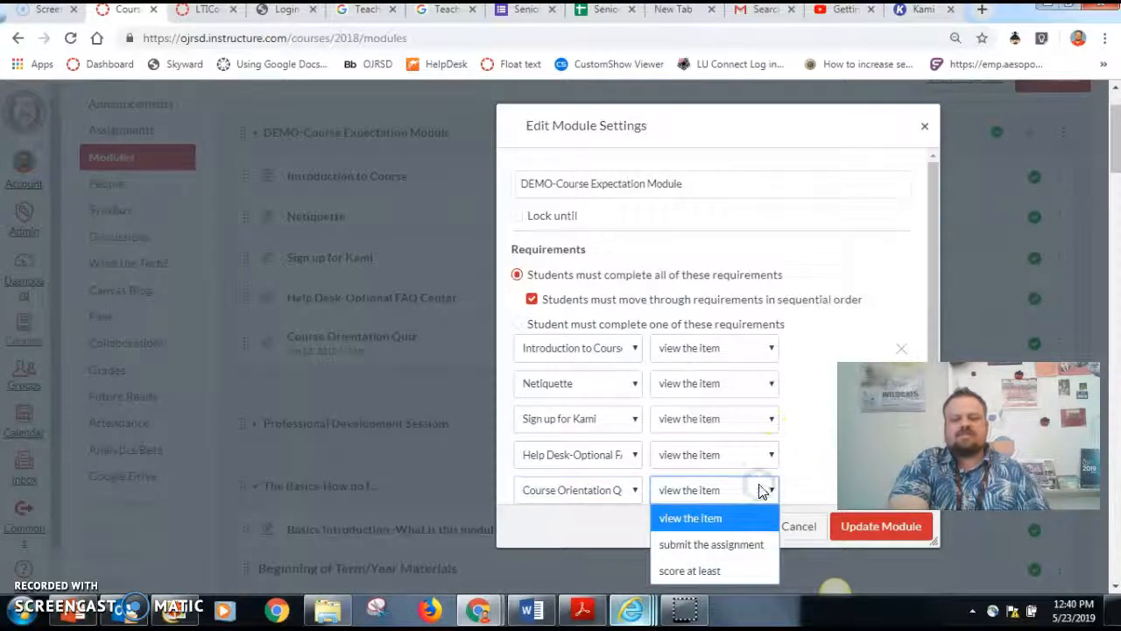
click(718, 519)
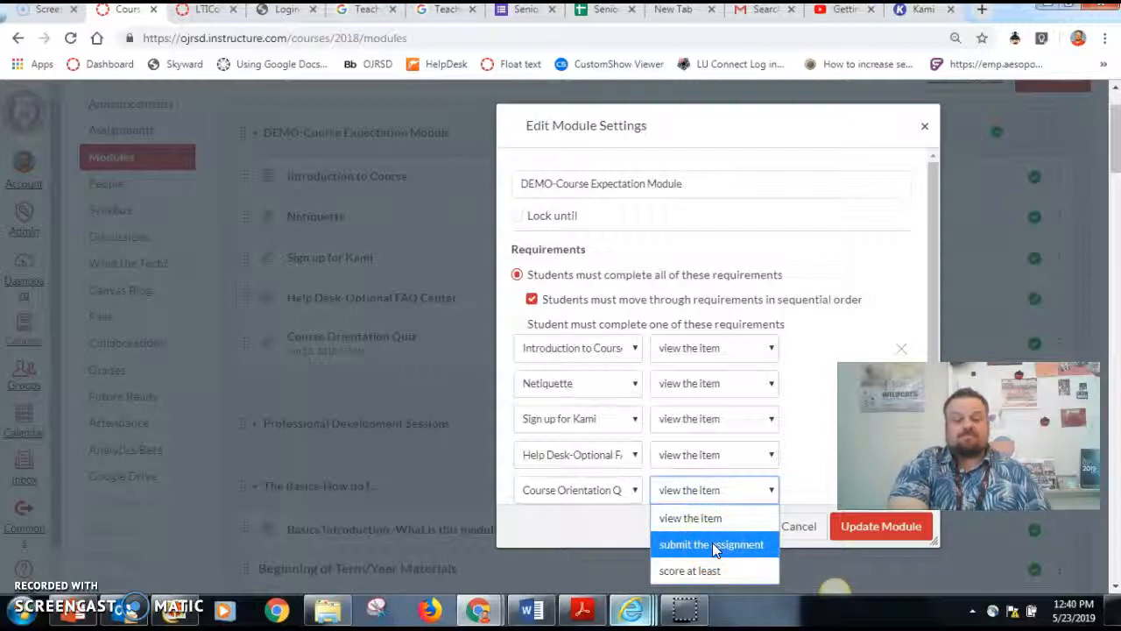
click(714, 570)
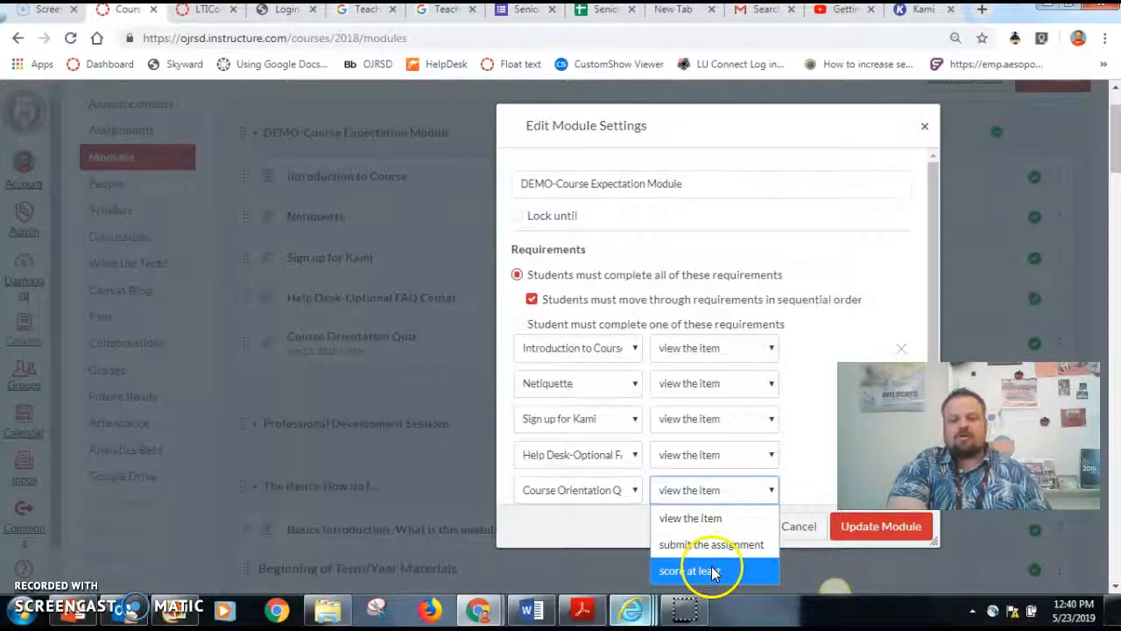
click(800, 487)
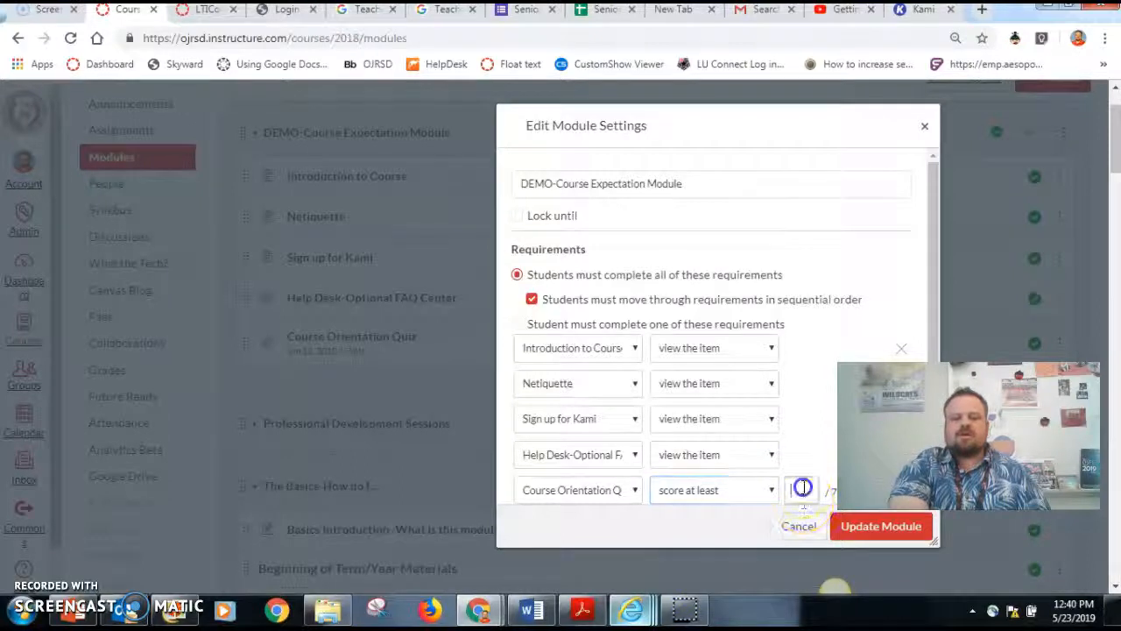
text(7)
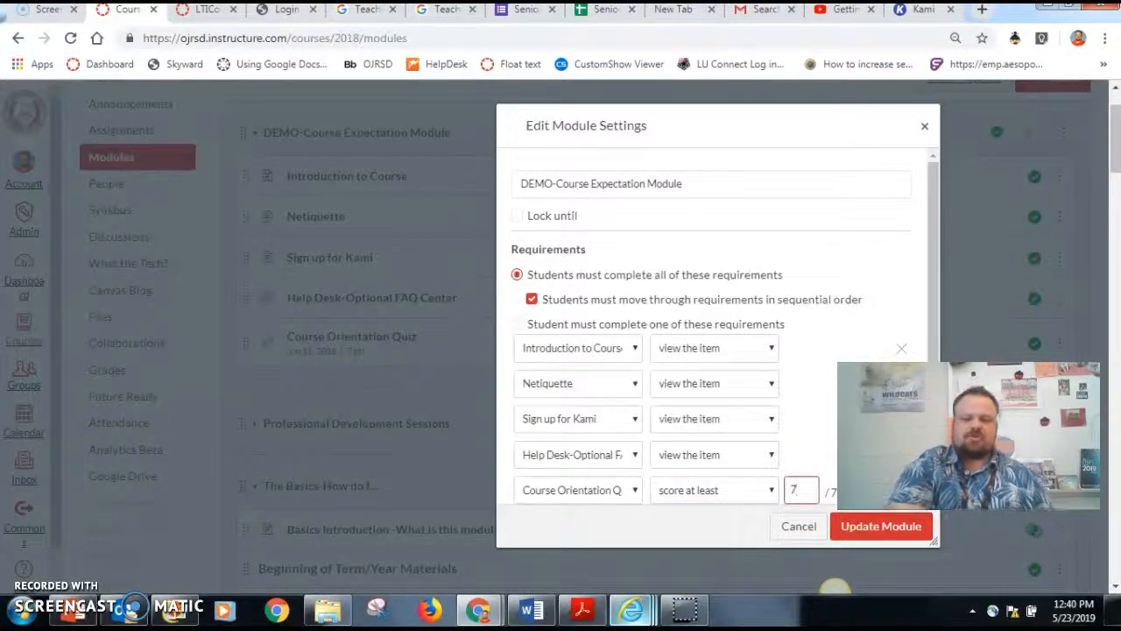
click(861, 536)
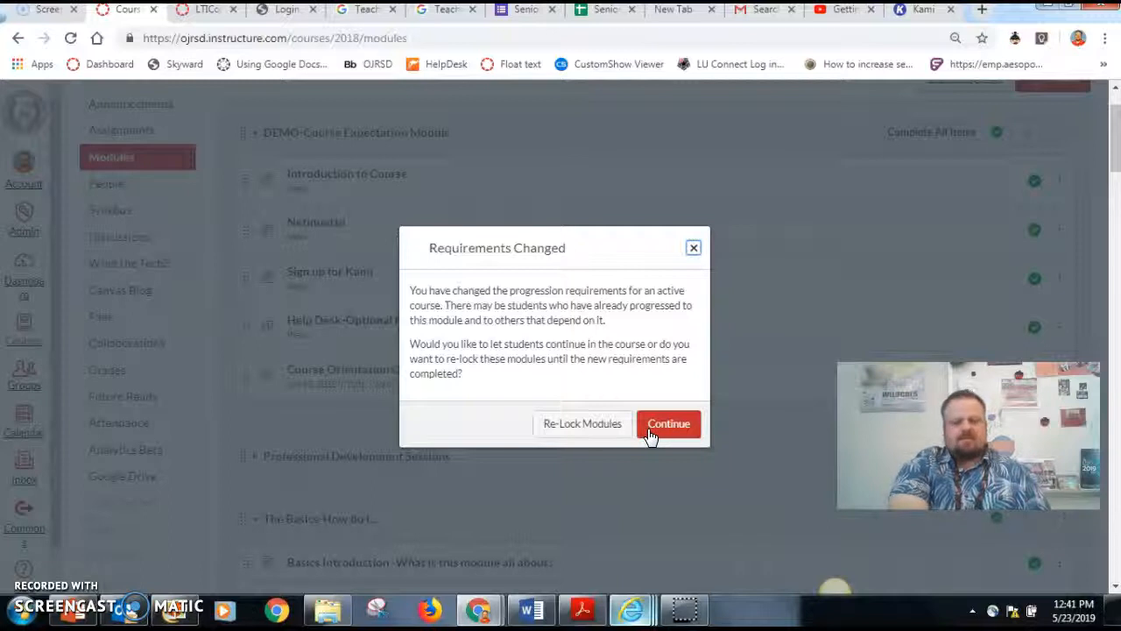
click(651, 428)
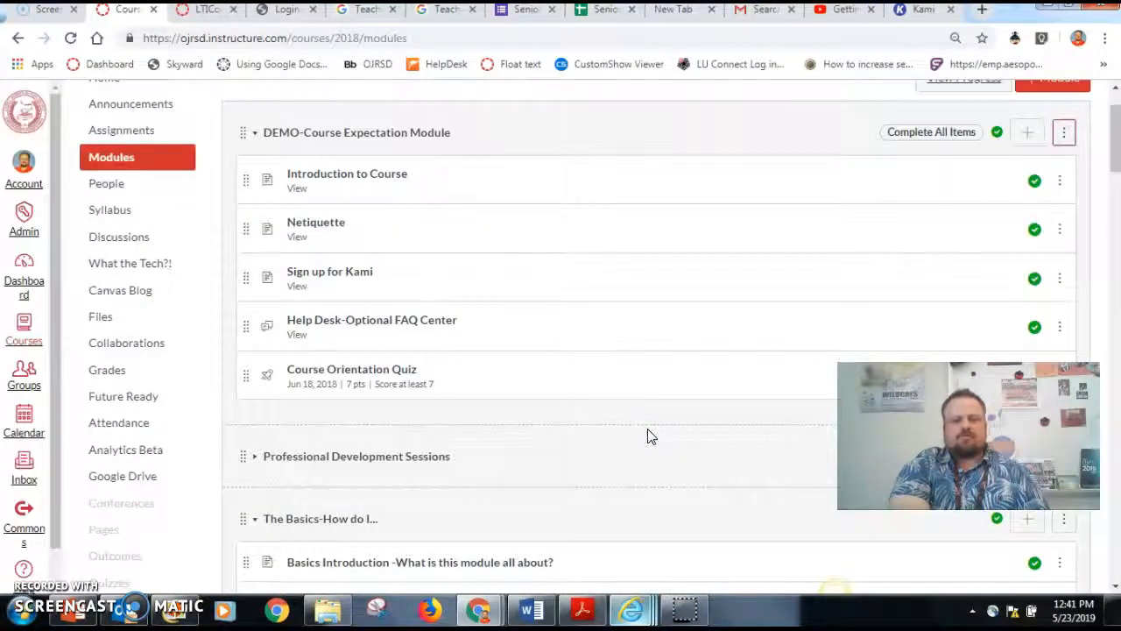
Step: Switch to Student View from the course home page and open the course's module list
click(118, 89)
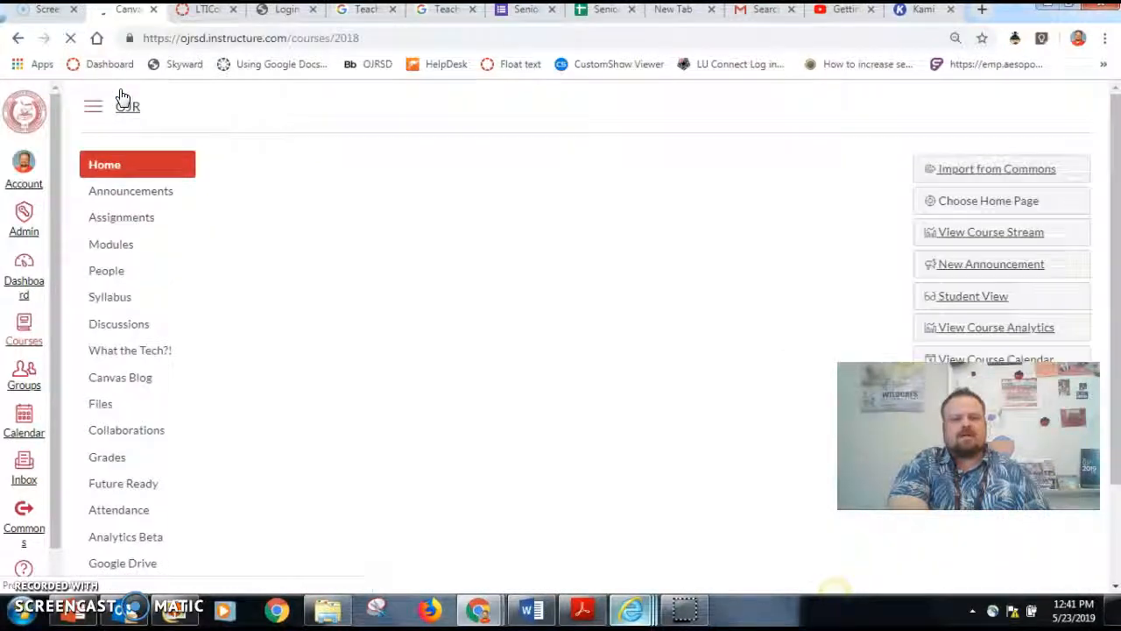
click(984, 296)
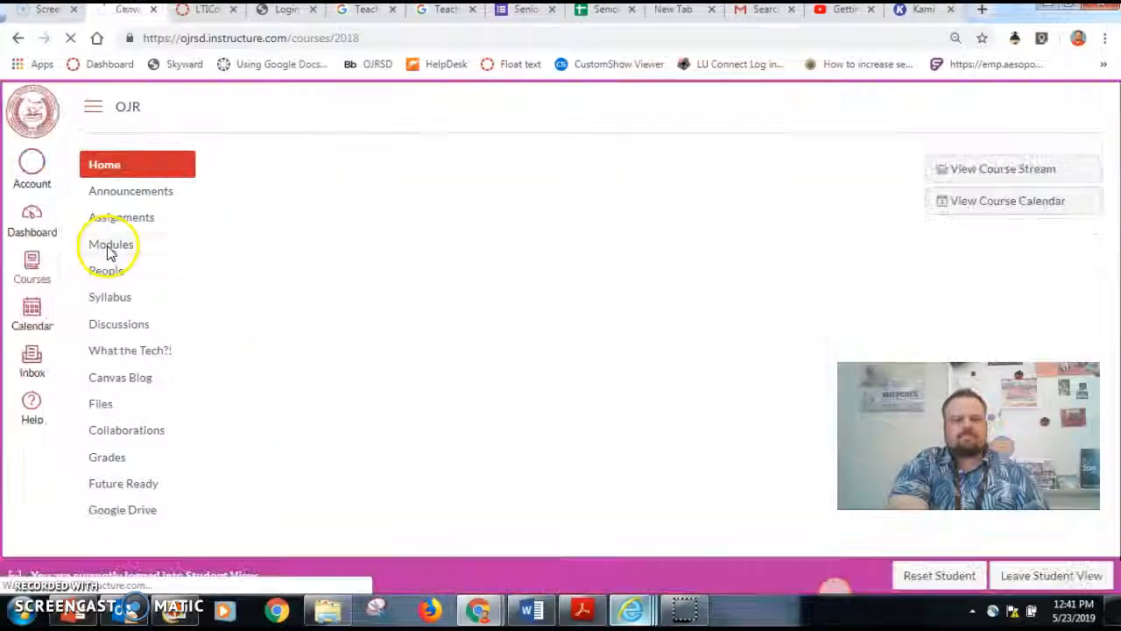
click(107, 245)
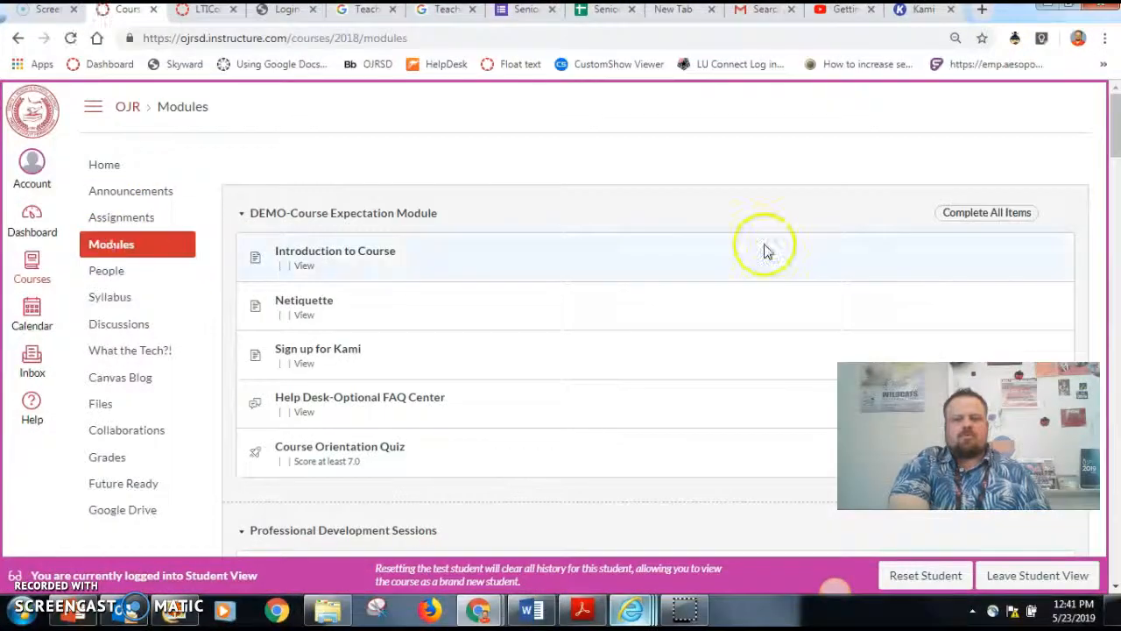
Step: Try to open Netiquette out of order, and view Introduction to Course before going back to the module list
drag(1113, 151, 1114, 171)
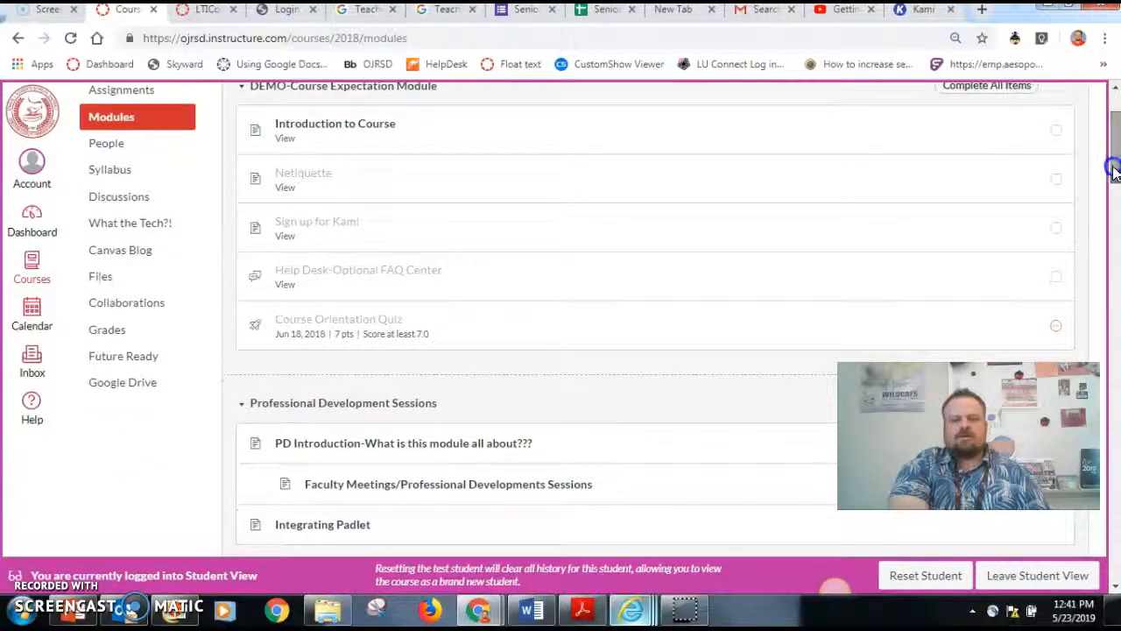
double_click(295, 176)
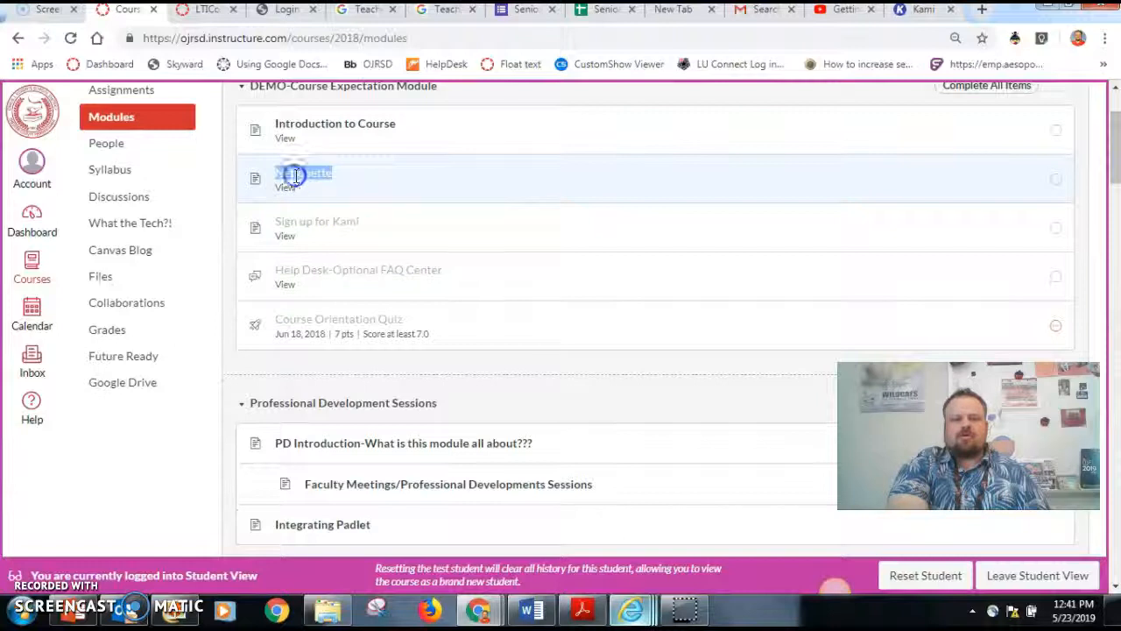
click(299, 127)
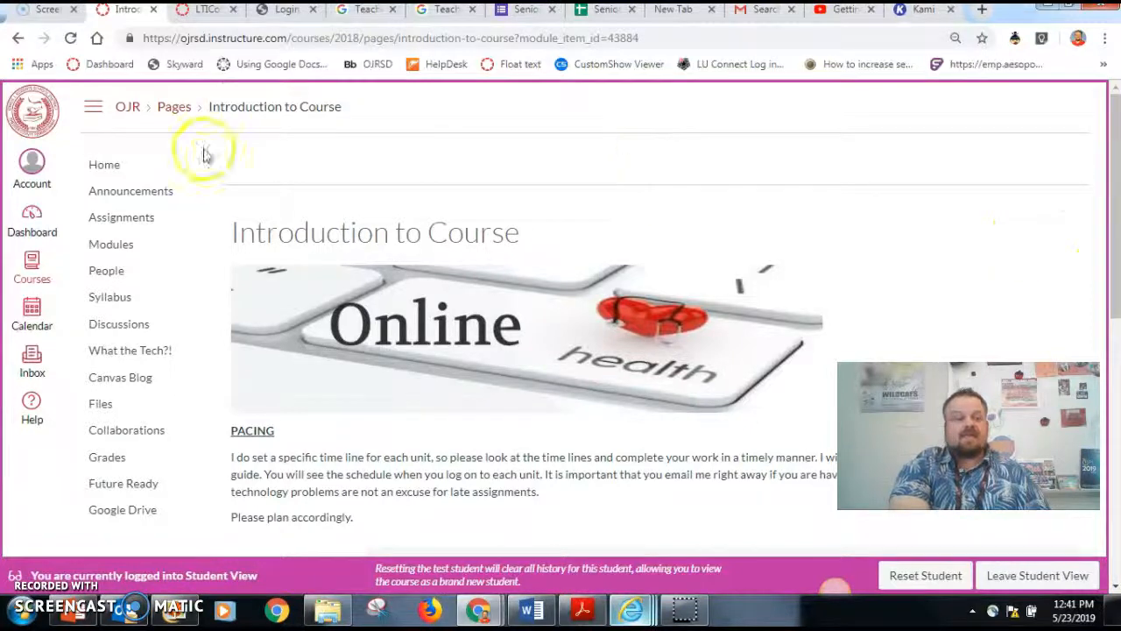
click(119, 246)
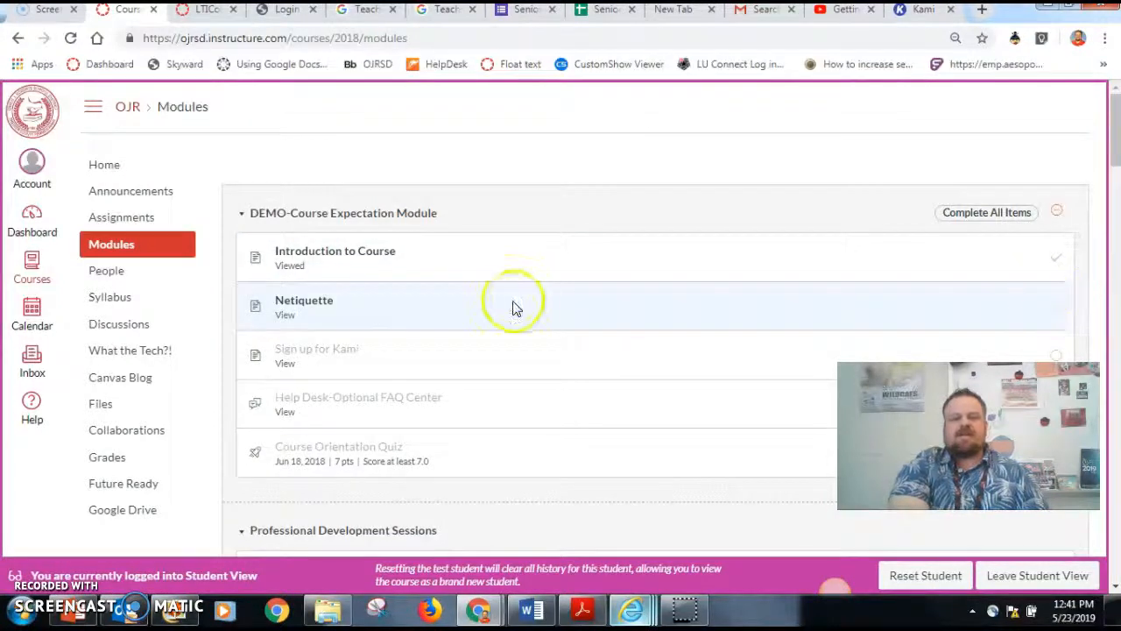
Step: View the Netiquette page through to its end and advance to the Sign up for Kami page
click(289, 304)
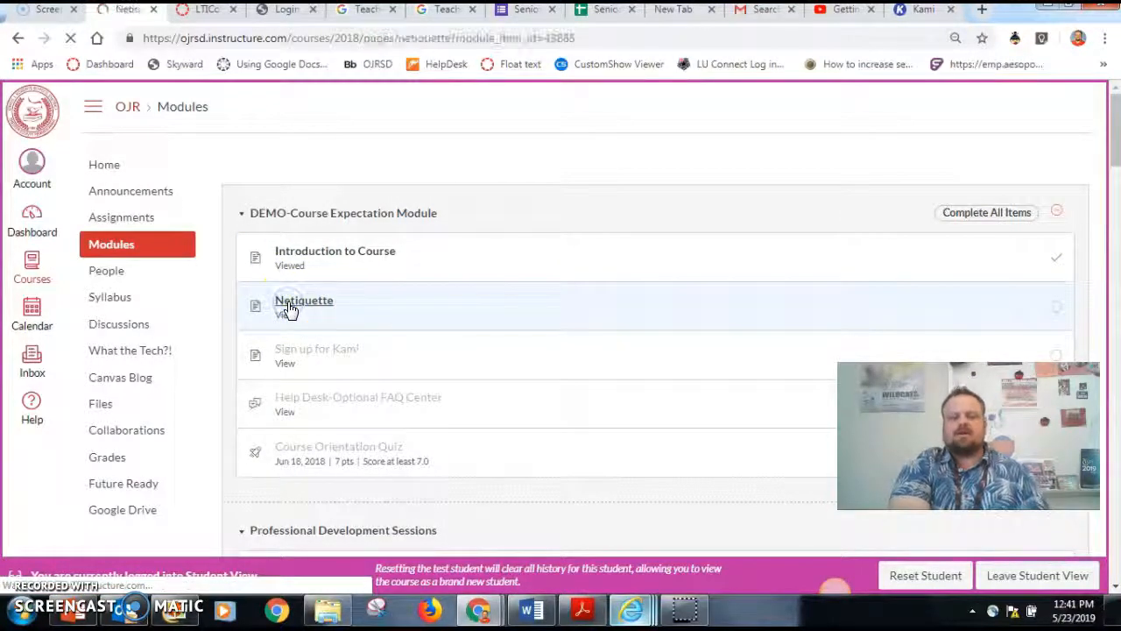
drag(1102, 166, 1105, 426)
click(1055, 508)
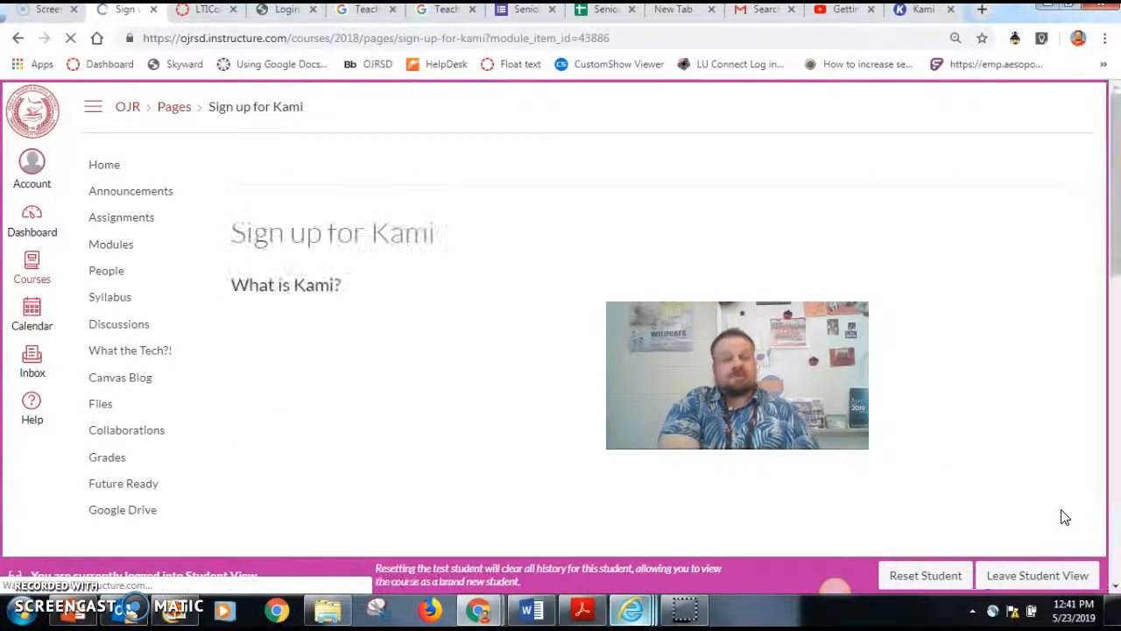
Step: Read through the Sign up for Kami page and advance to the Help Desk-Optional FAQ Center discussion
drag(1104, 175, 1109, 540)
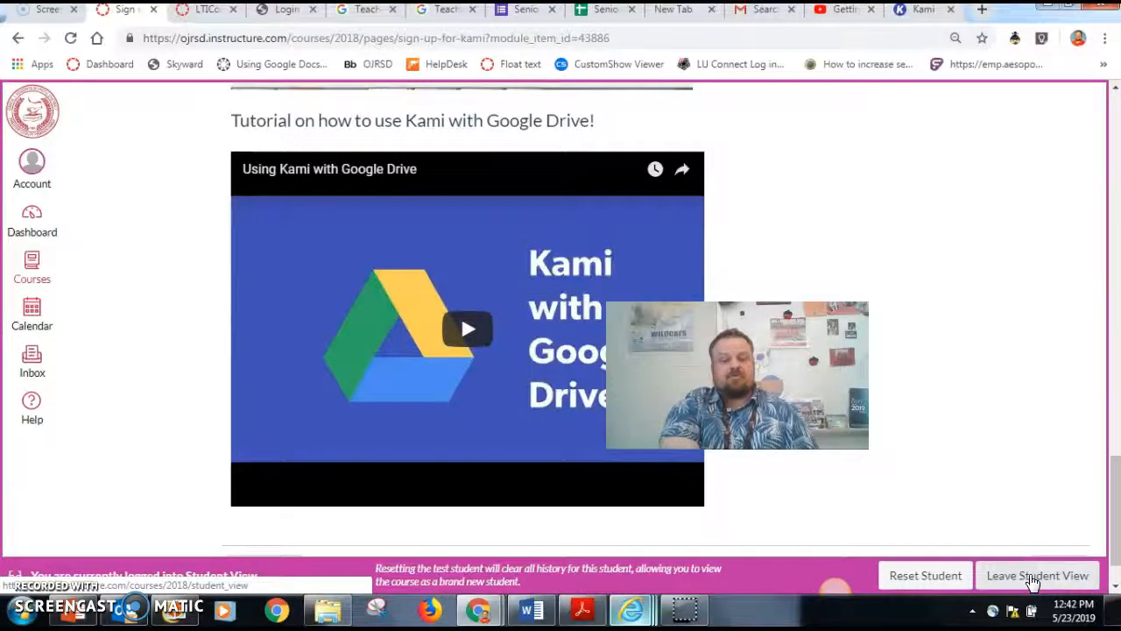
scroll(1112, 491, down, 2)
click(1053, 508)
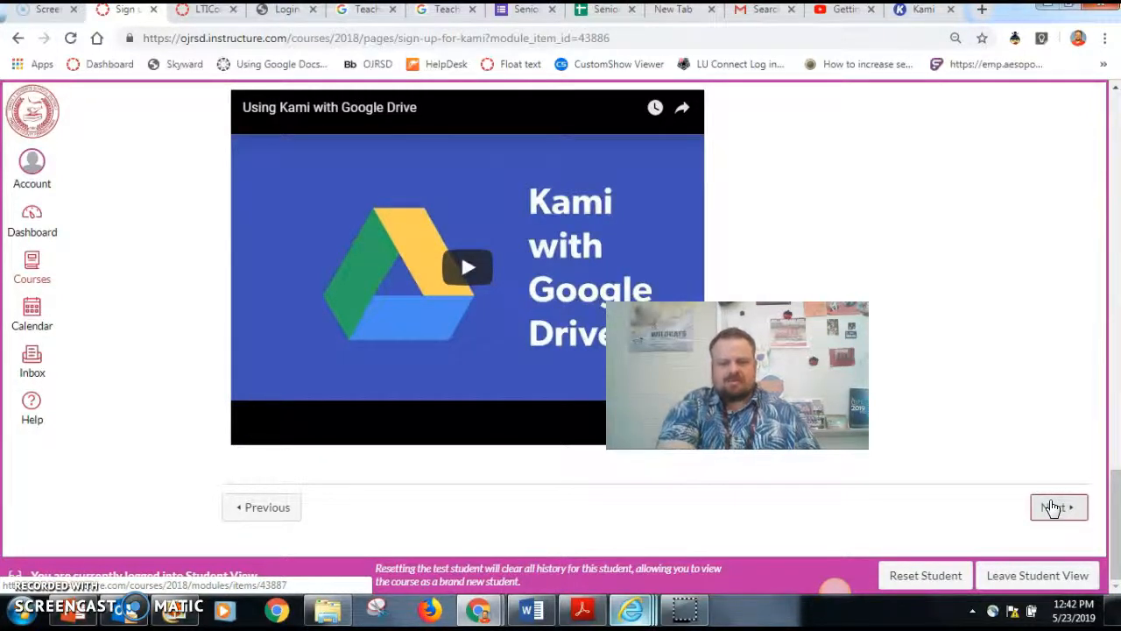
click(1053, 507)
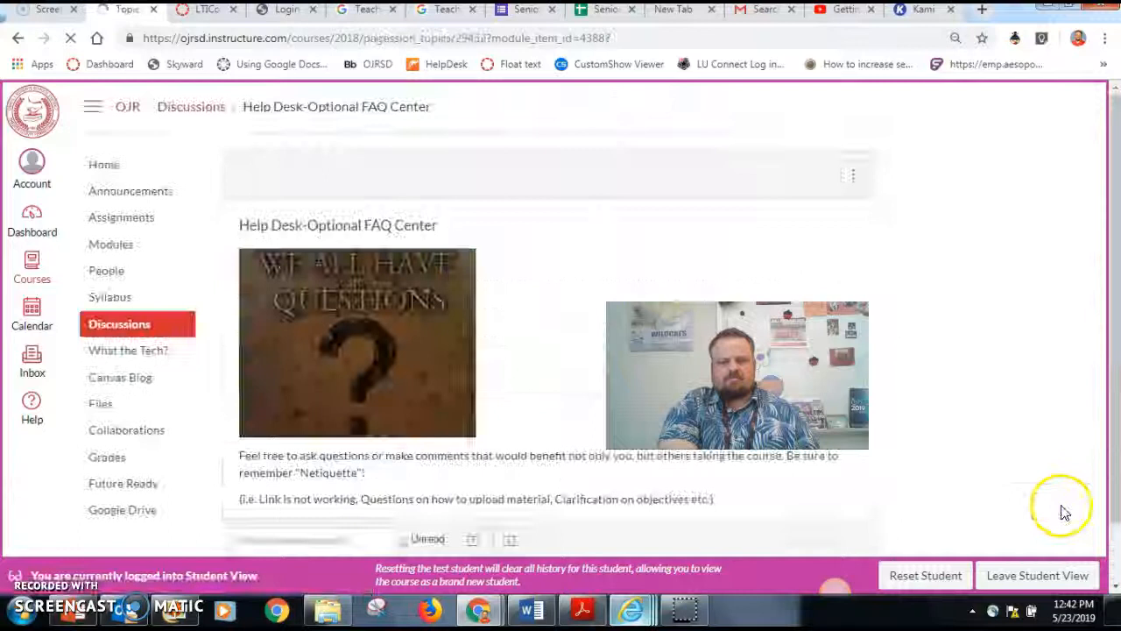
Step: Advance from the Help Desk discussion to the Course Orientation Quiz, and return to the module list without taking the quiz
drag(1118, 385, 1118, 531)
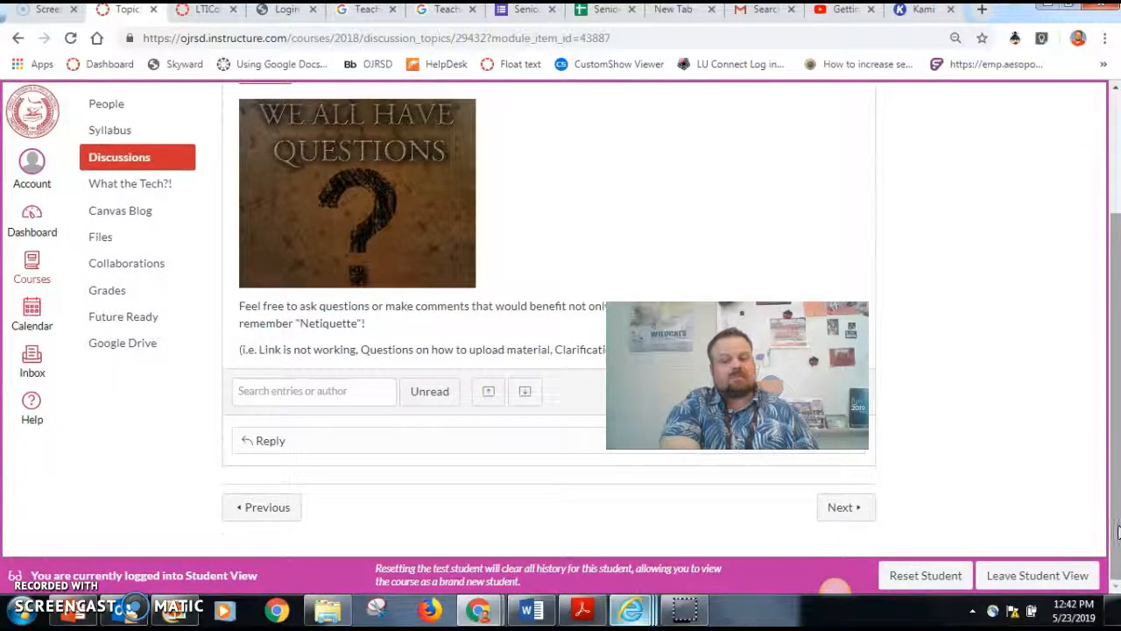
click(851, 516)
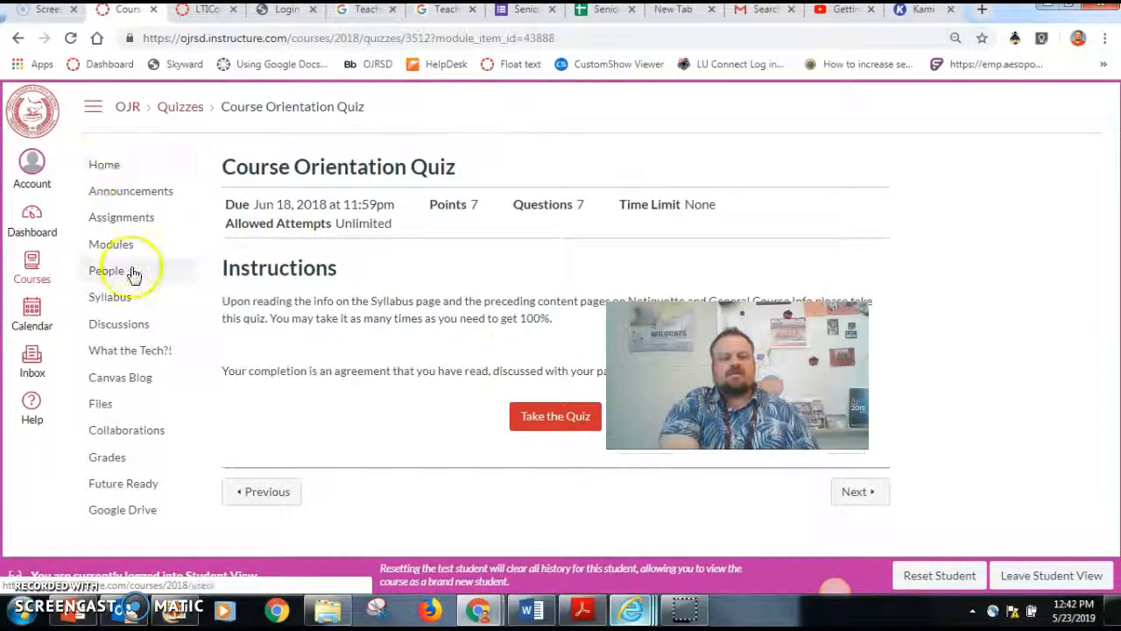
click(111, 246)
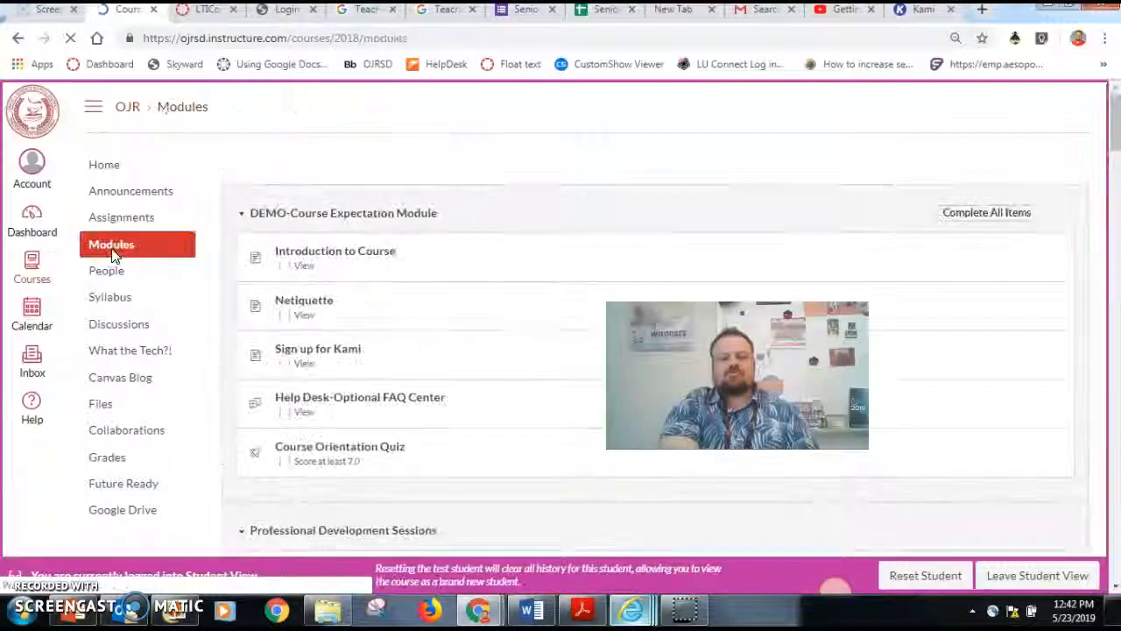